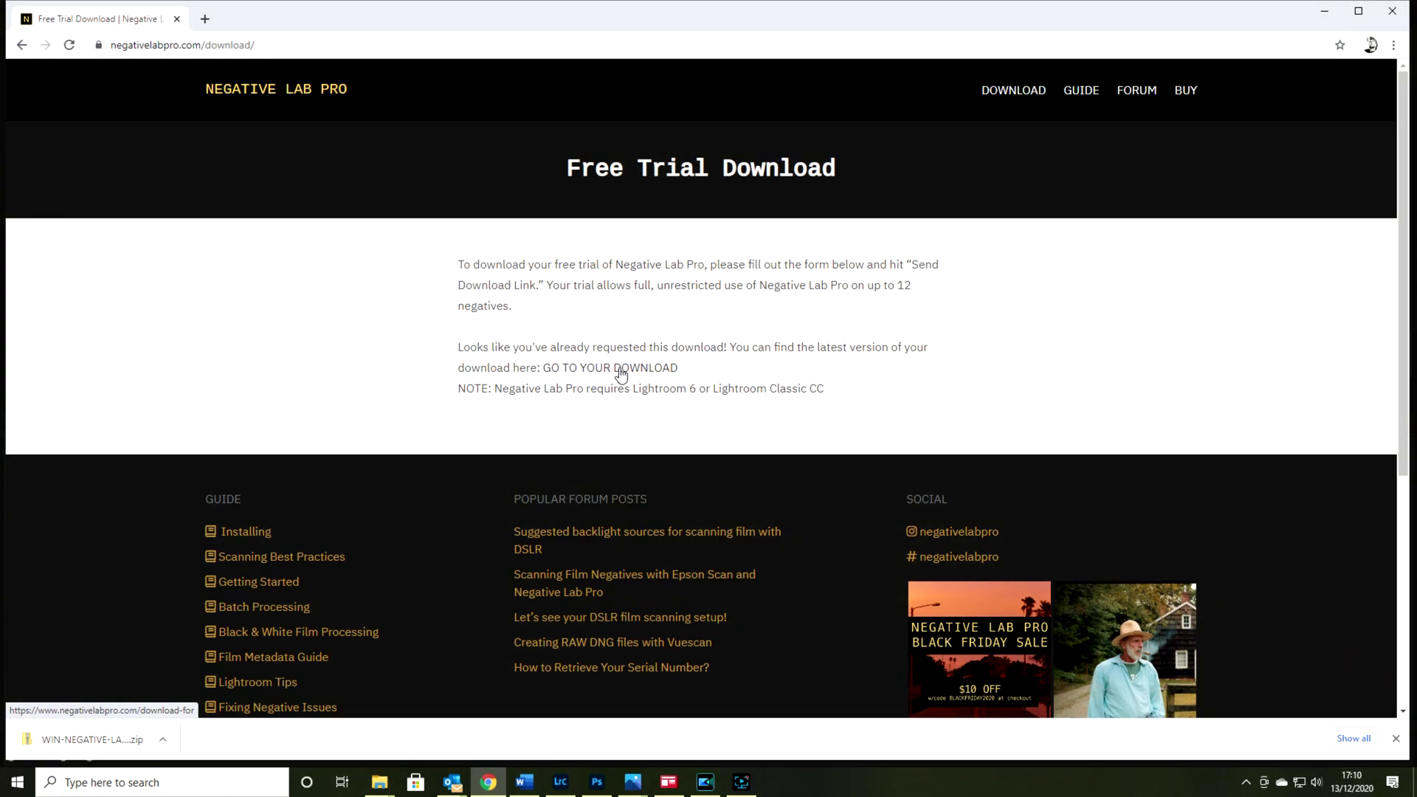
Step: Download the Windows version of the Negative Lab Pro plugin from the website
{"action": "left_click", "coordinate": [563, 396]}
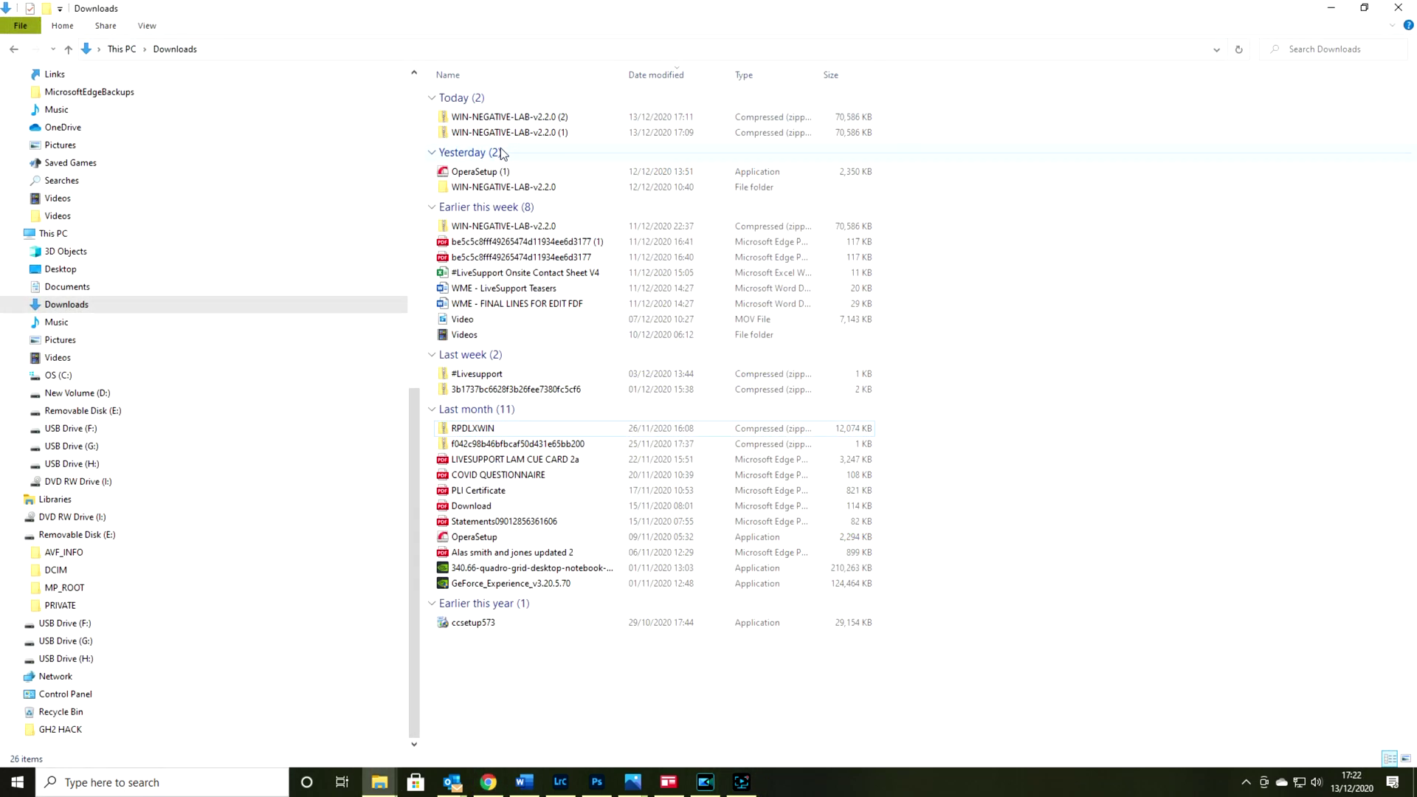
Step: Open the extracted WIN-NEGATIVE-LAB-v2.2.0 folder
{"action": "left_click", "coordinate": [493, 189]}
{"action": "double_click", "coordinate": [493, 189]}
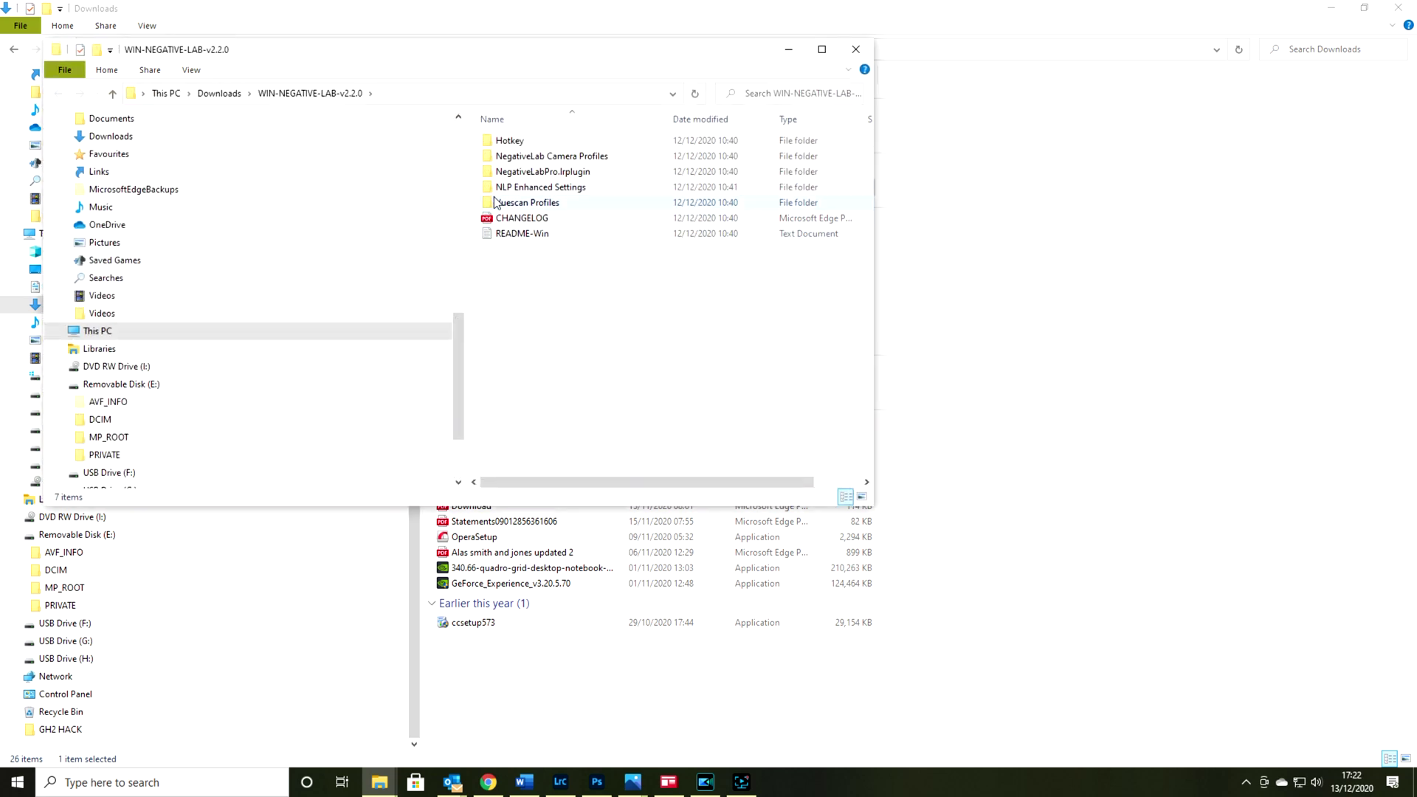
{"action": "mouse_move", "coordinate": [528, 174]}
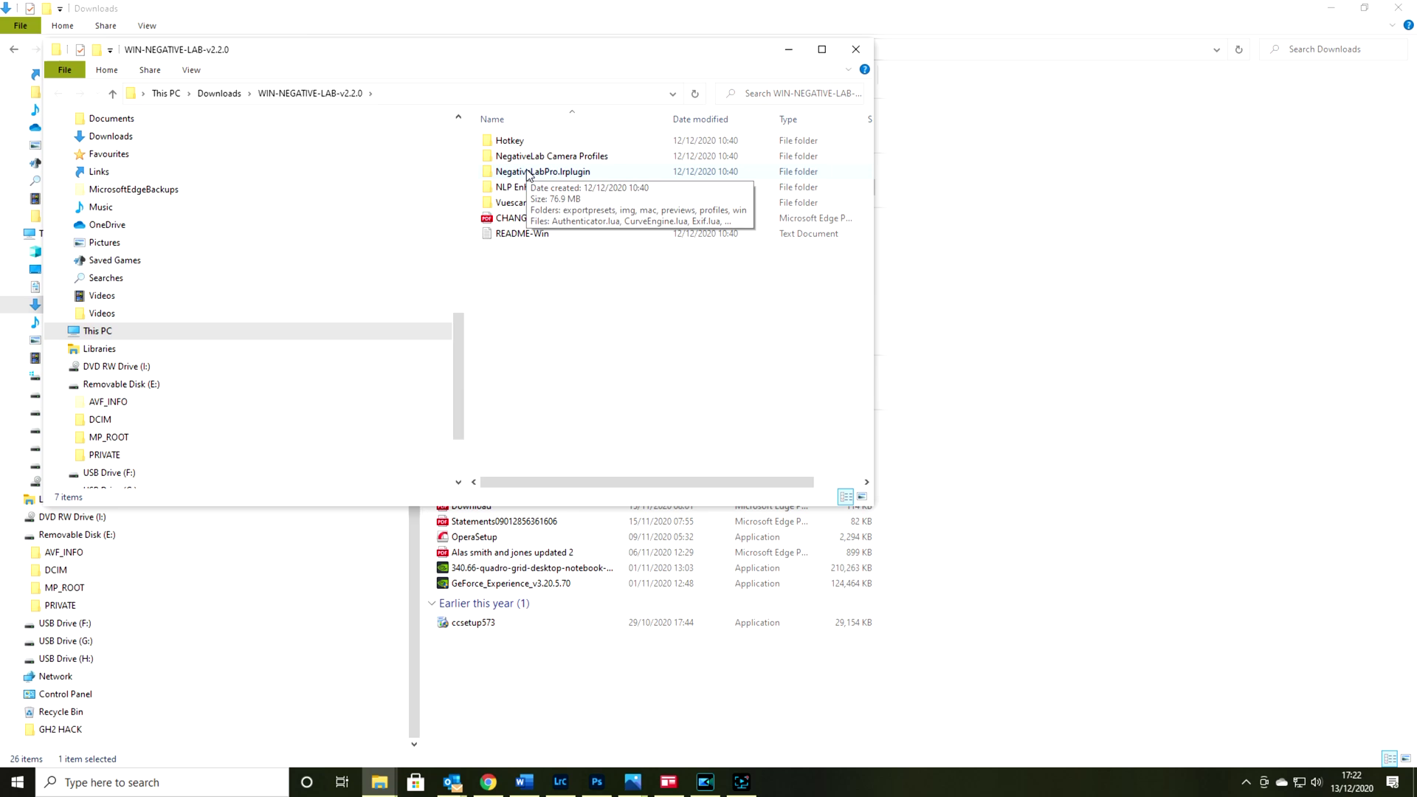
Step: Check the Plugins folder on the OS (C:) drive for the existing plugin
{"action": "left_click", "coordinate": [97, 332]}
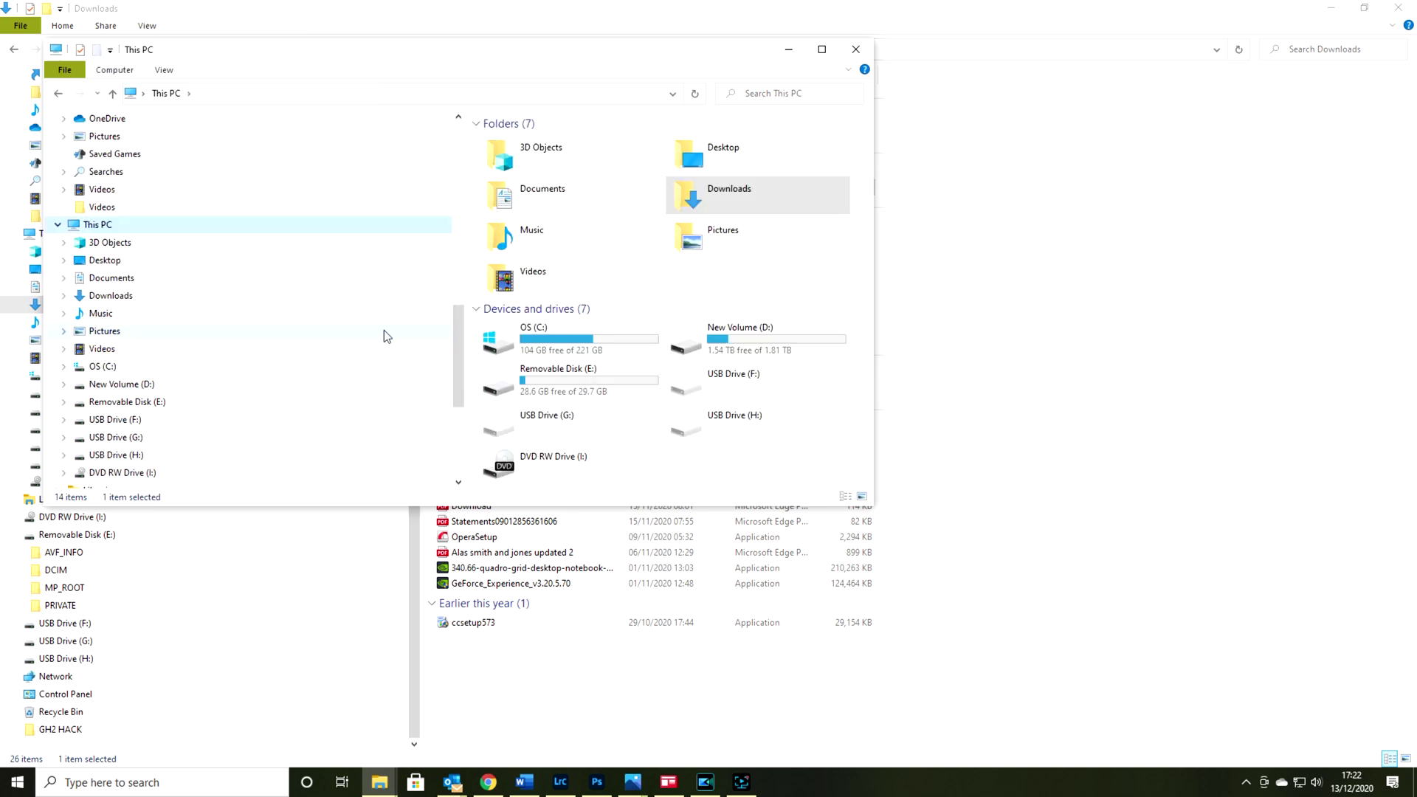
{"action": "left_click", "coordinate": [552, 336]}
{"action": "double_click", "coordinate": [551, 337]}
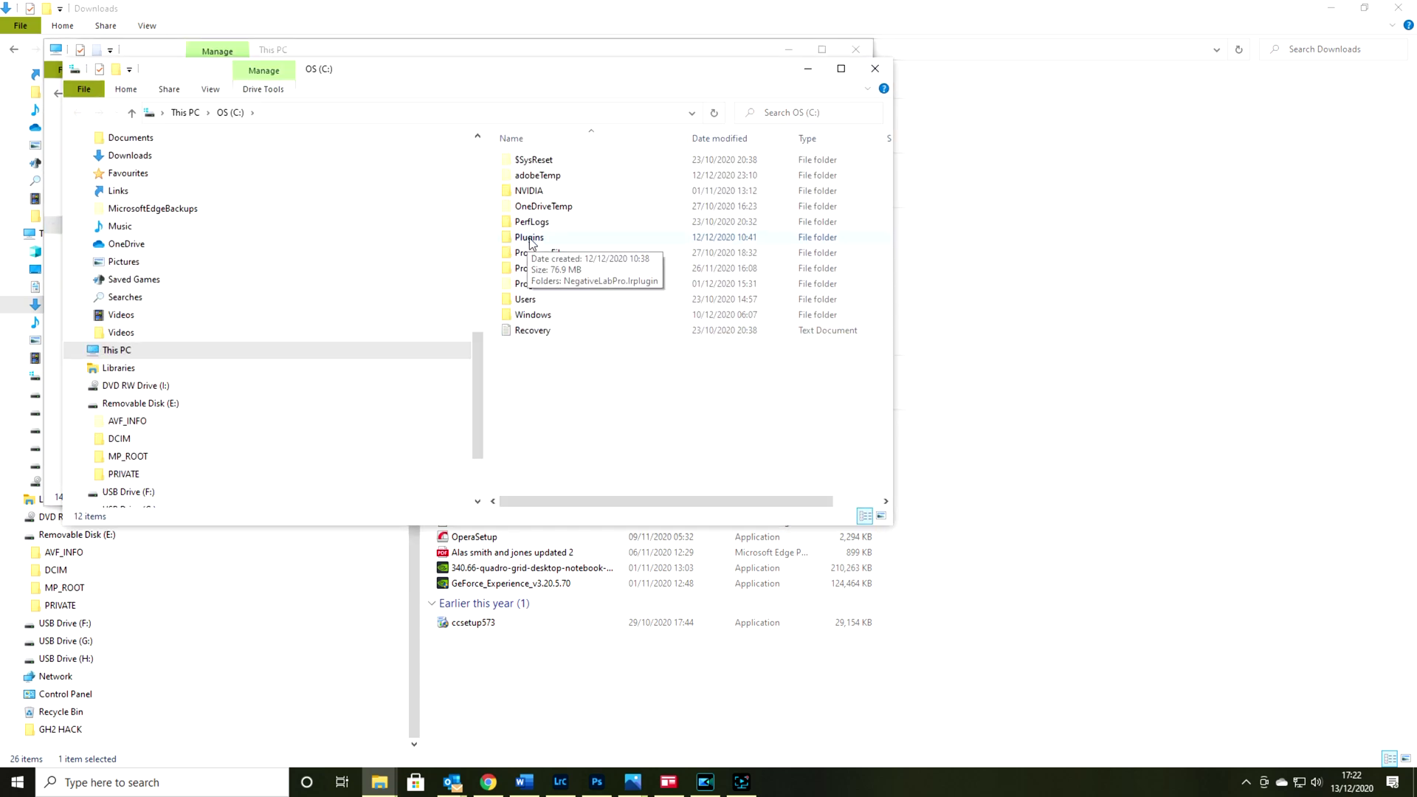
{"action": "double_click", "coordinate": [529, 237]}
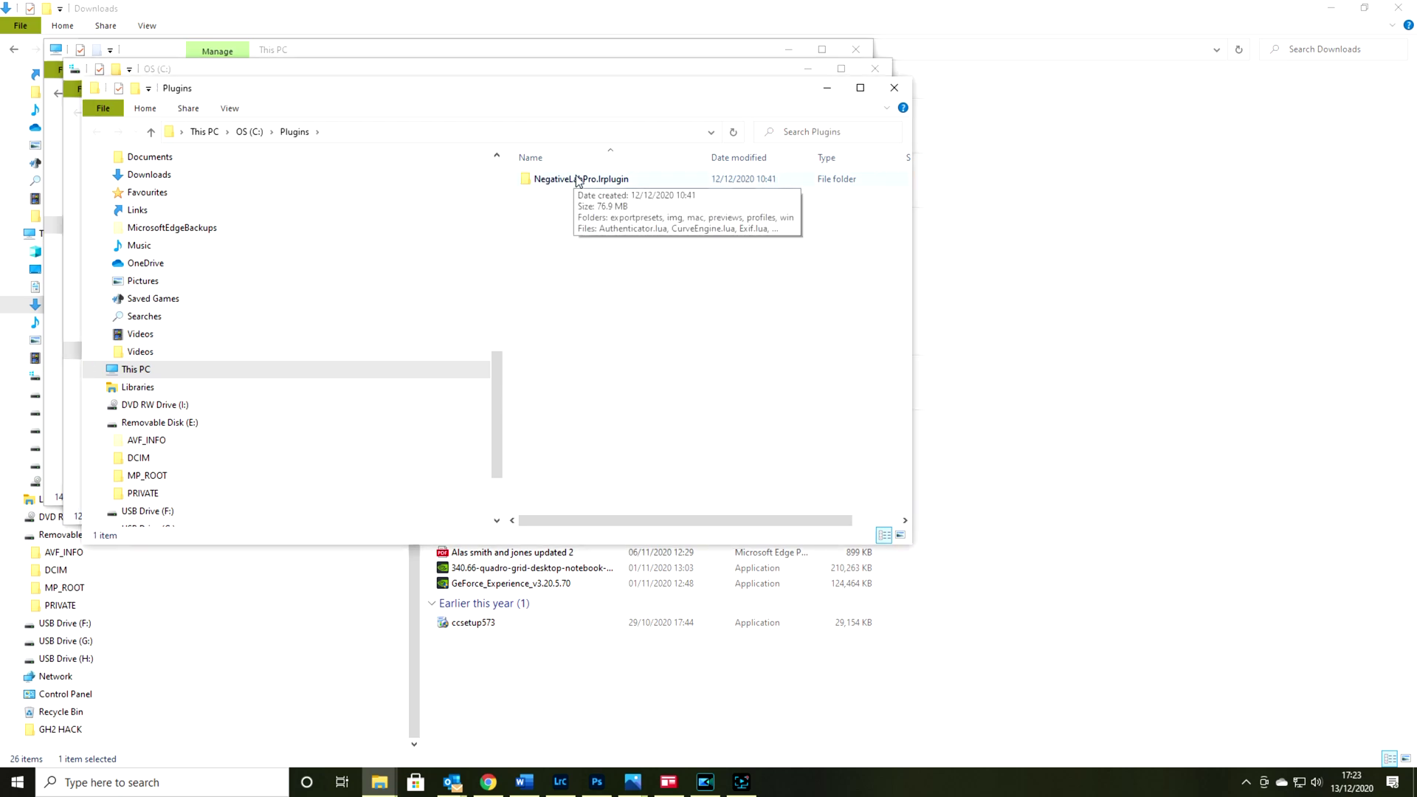
Step: Close the C: drive windows and reopen WIN-NEGATIVE-LAB-v2.2.0, selecting NegativeLab Camera Profiles
{"action": "left_click", "coordinate": [894, 87]}
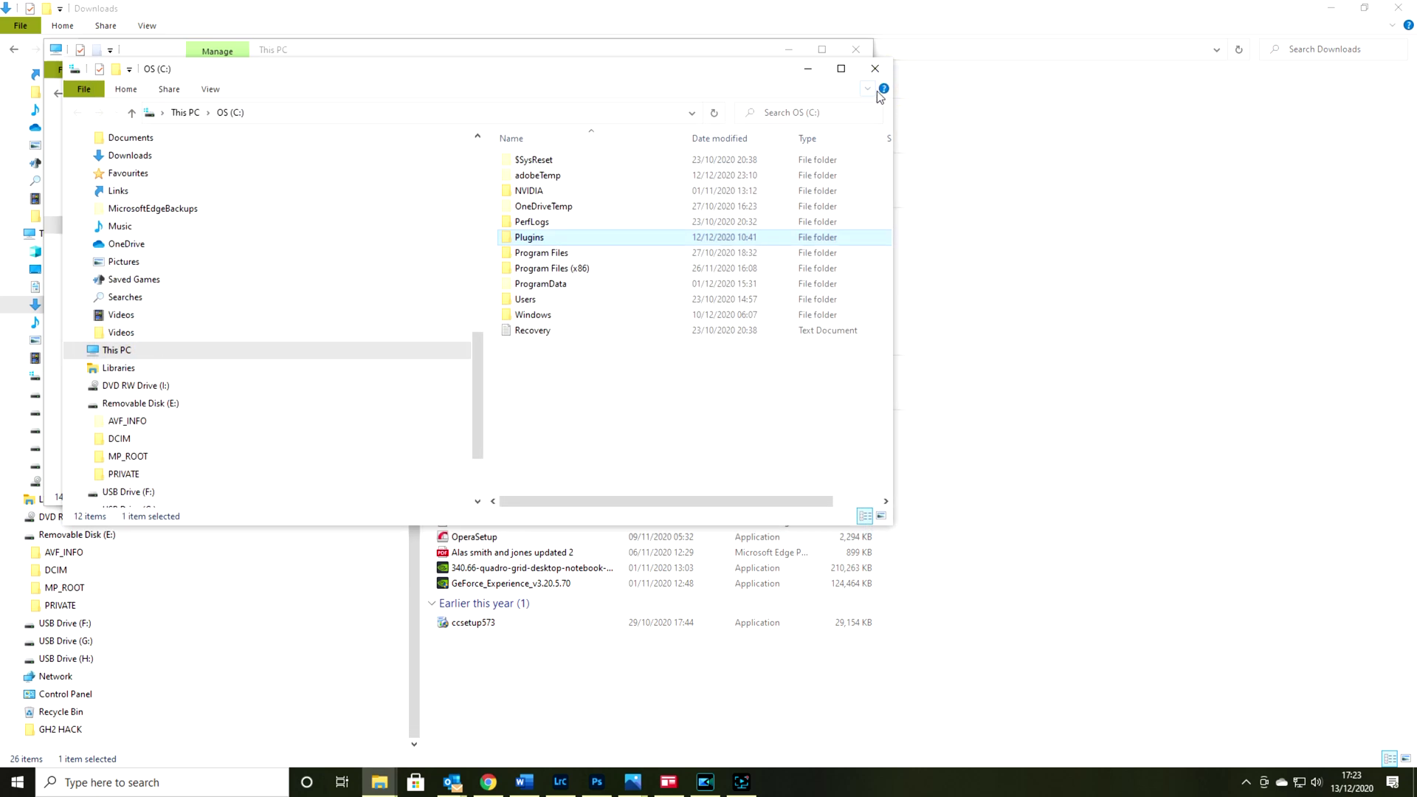
{"action": "left_click", "coordinate": [875, 68]}
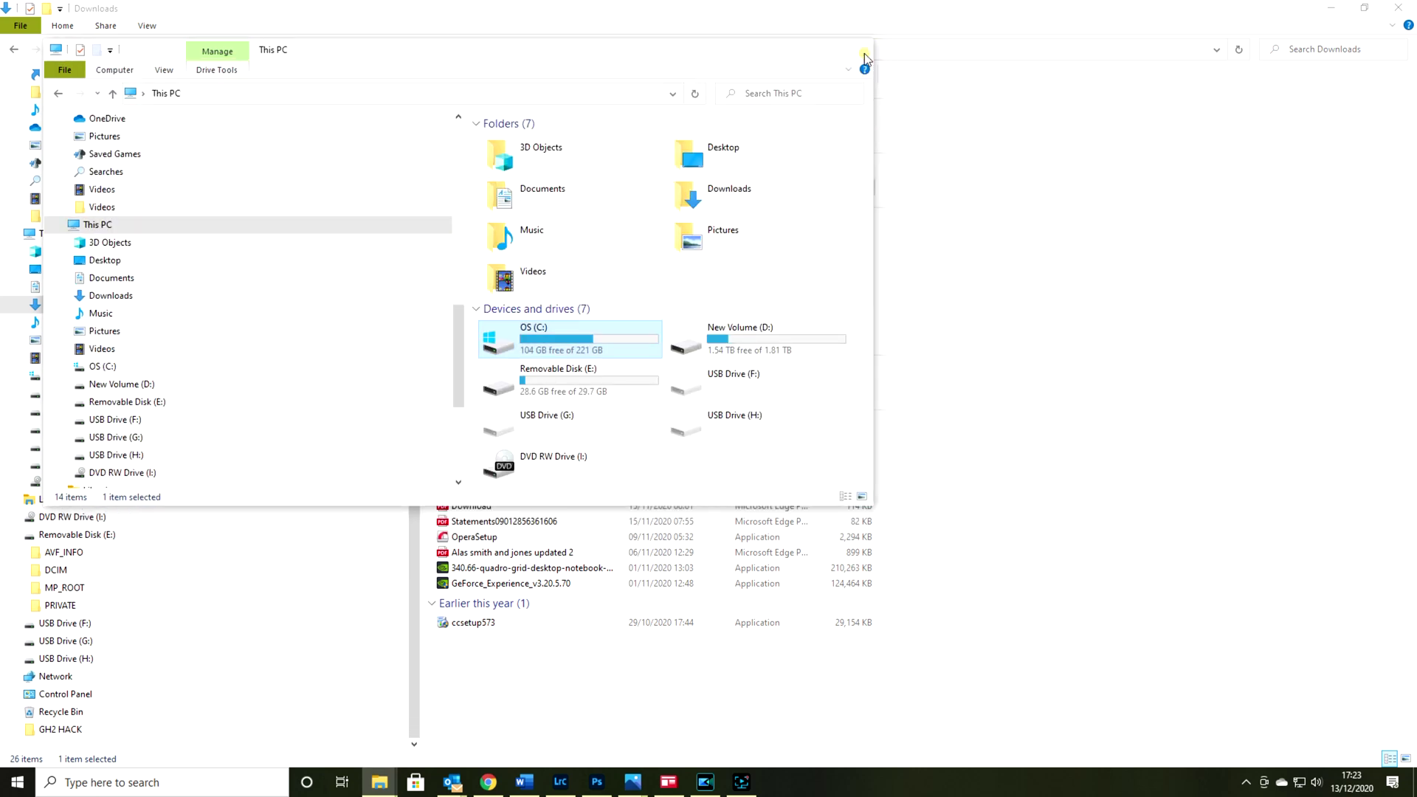
{"action": "left_click", "coordinate": [855, 50]}
{"action": "double_click", "coordinate": [514, 187]}
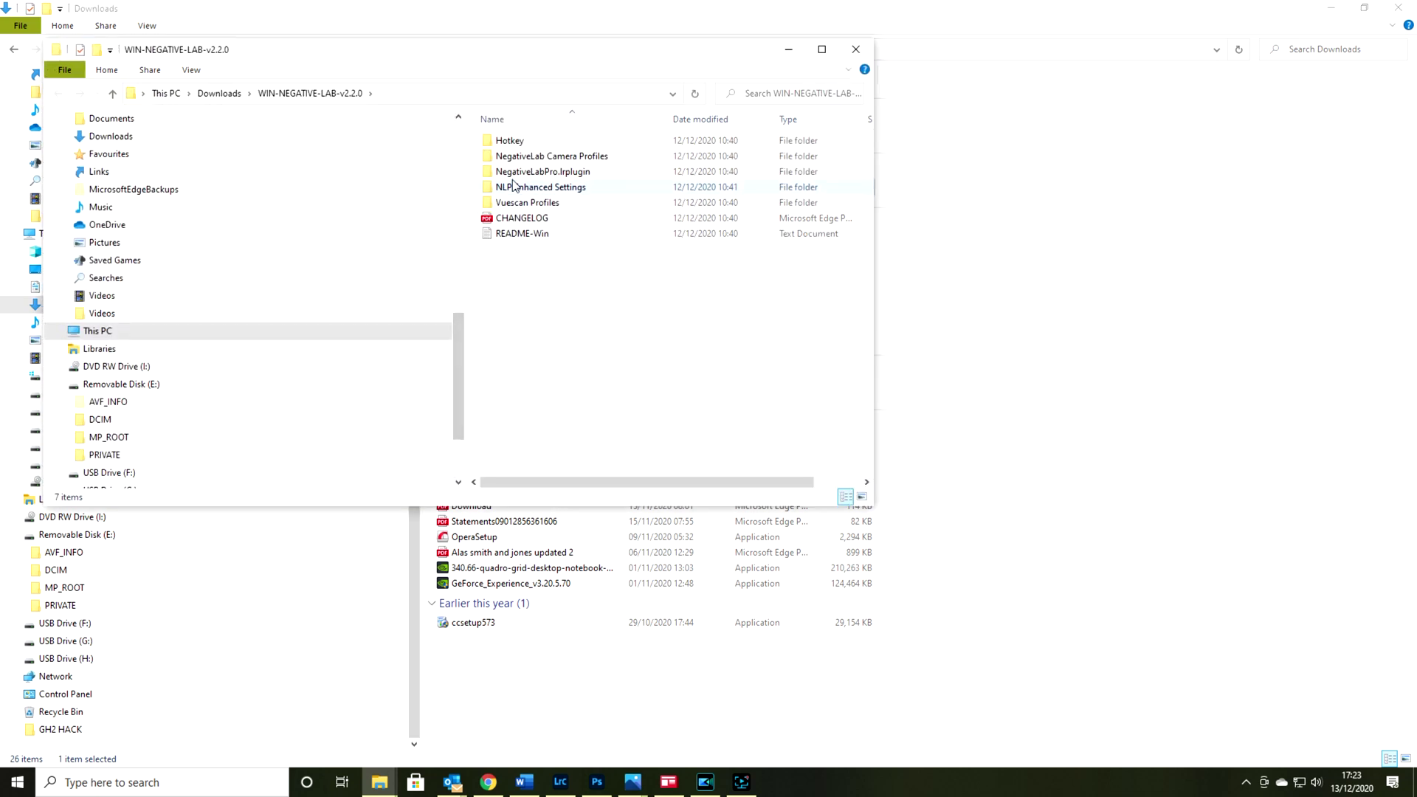
{"action": "left_click", "coordinate": [559, 157]}
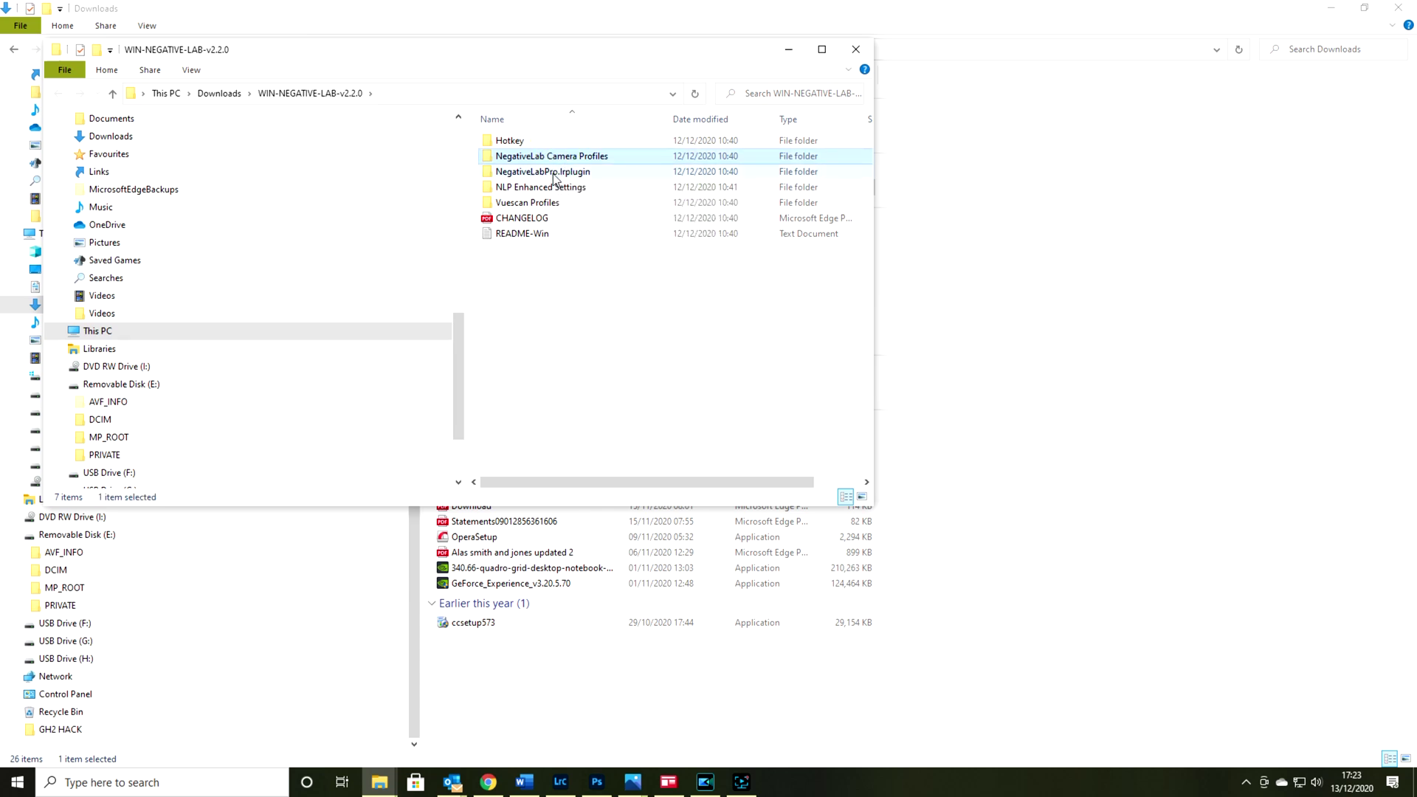
Step: Import test image 1.tif from New Volume (D:) > YouTube output > neg colour scans into the catalog
{"action": "left_click", "coordinate": [554, 174]}
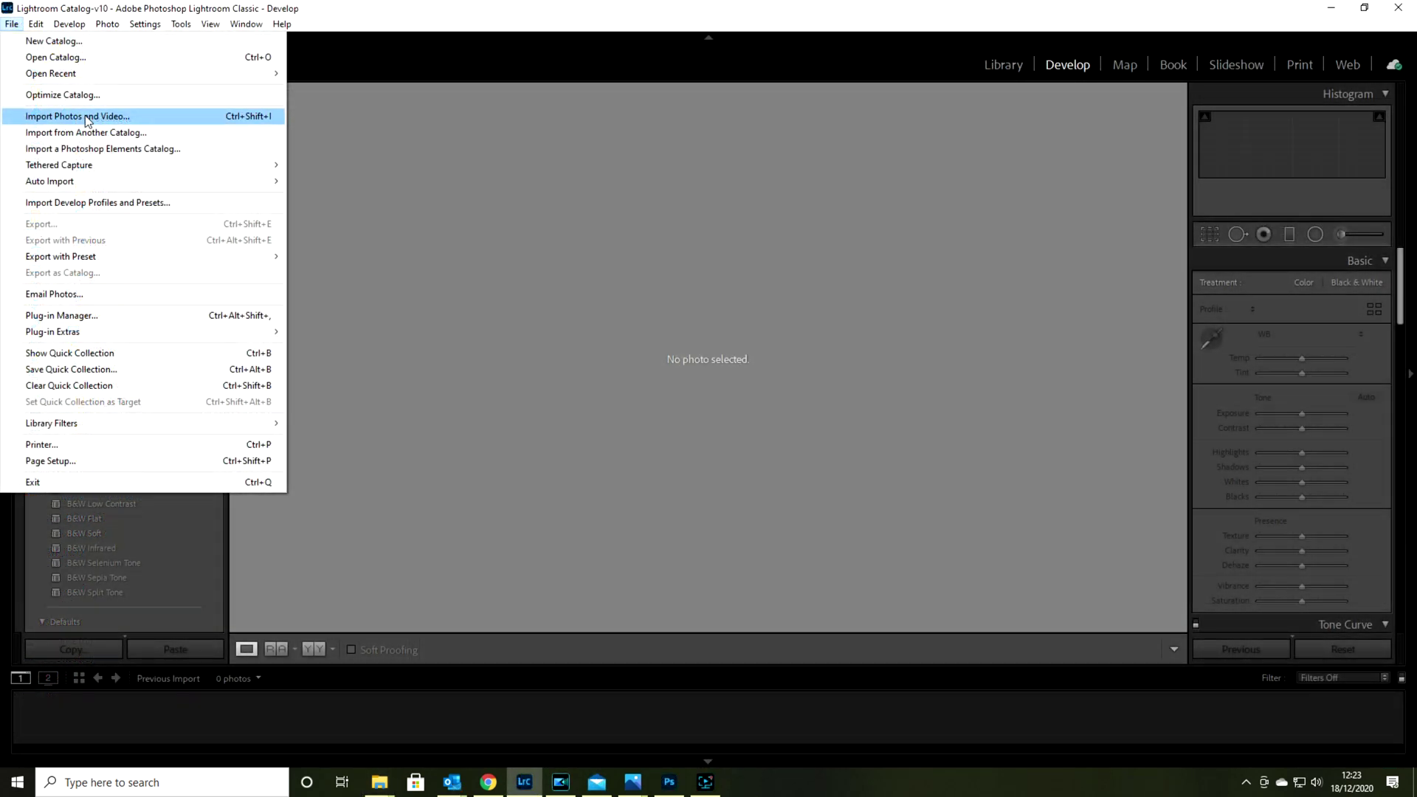
{"action": "left_click", "coordinate": [85, 115]}
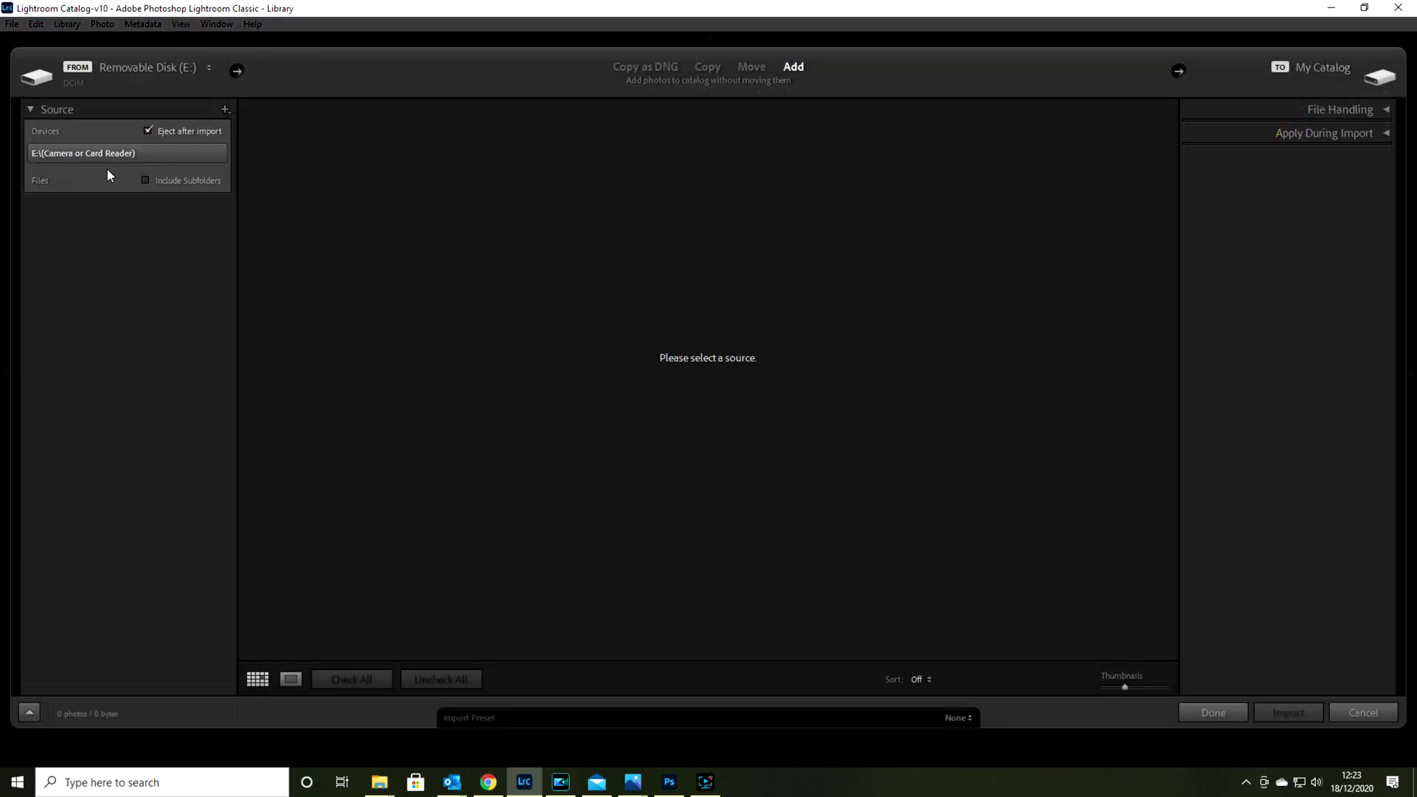
{"action": "left_click", "coordinate": [99, 217]}
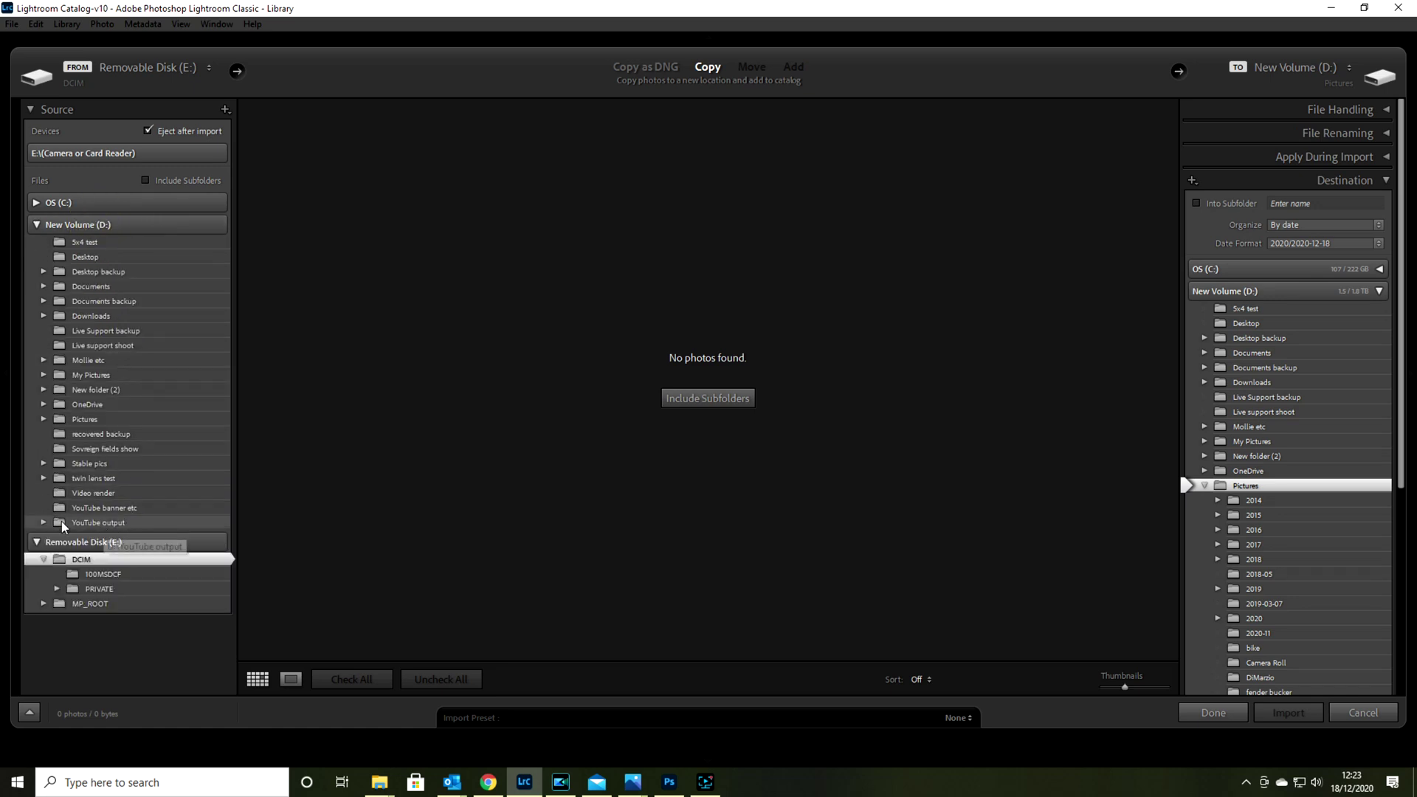
{"action": "left_click", "coordinate": [52, 524]}
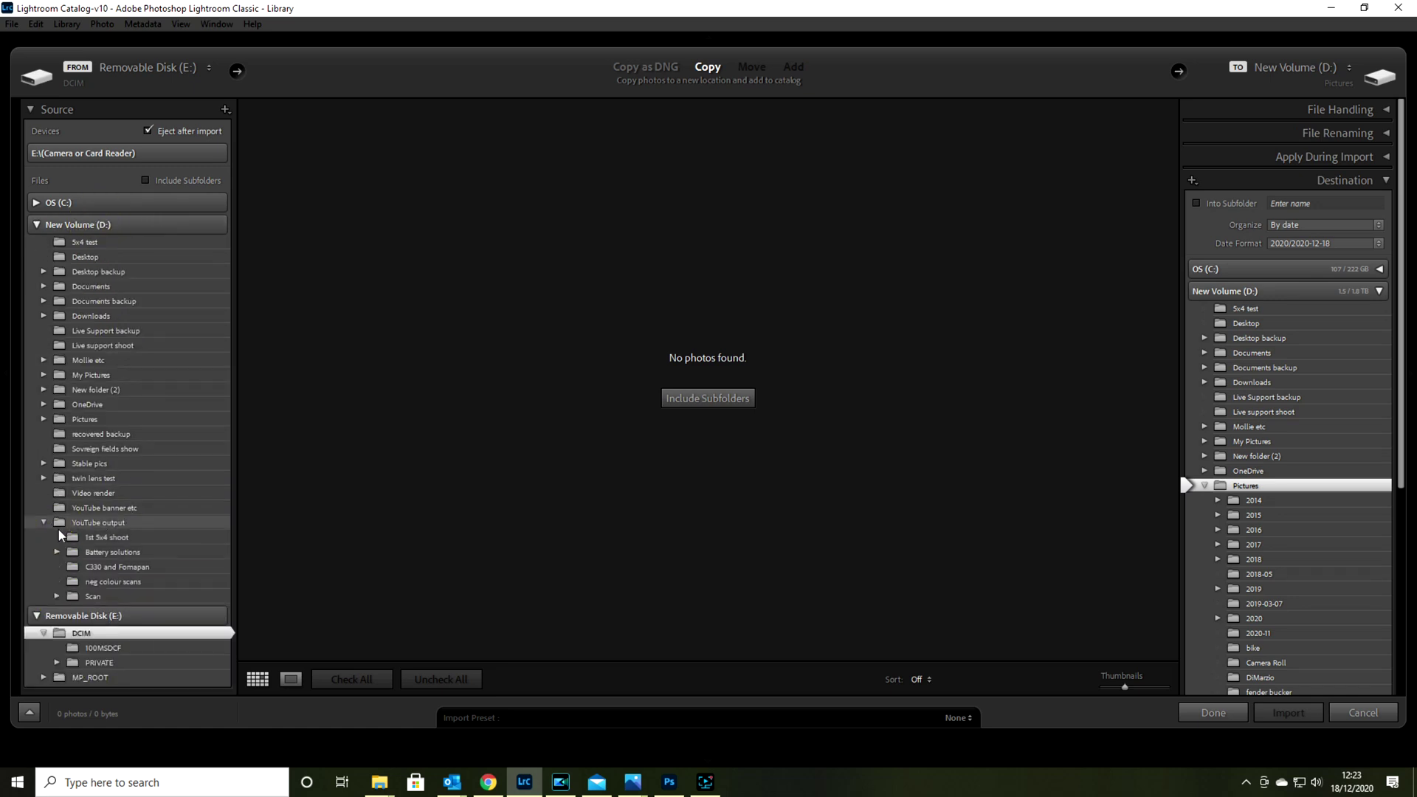
{"action": "left_click", "coordinate": [87, 583]}
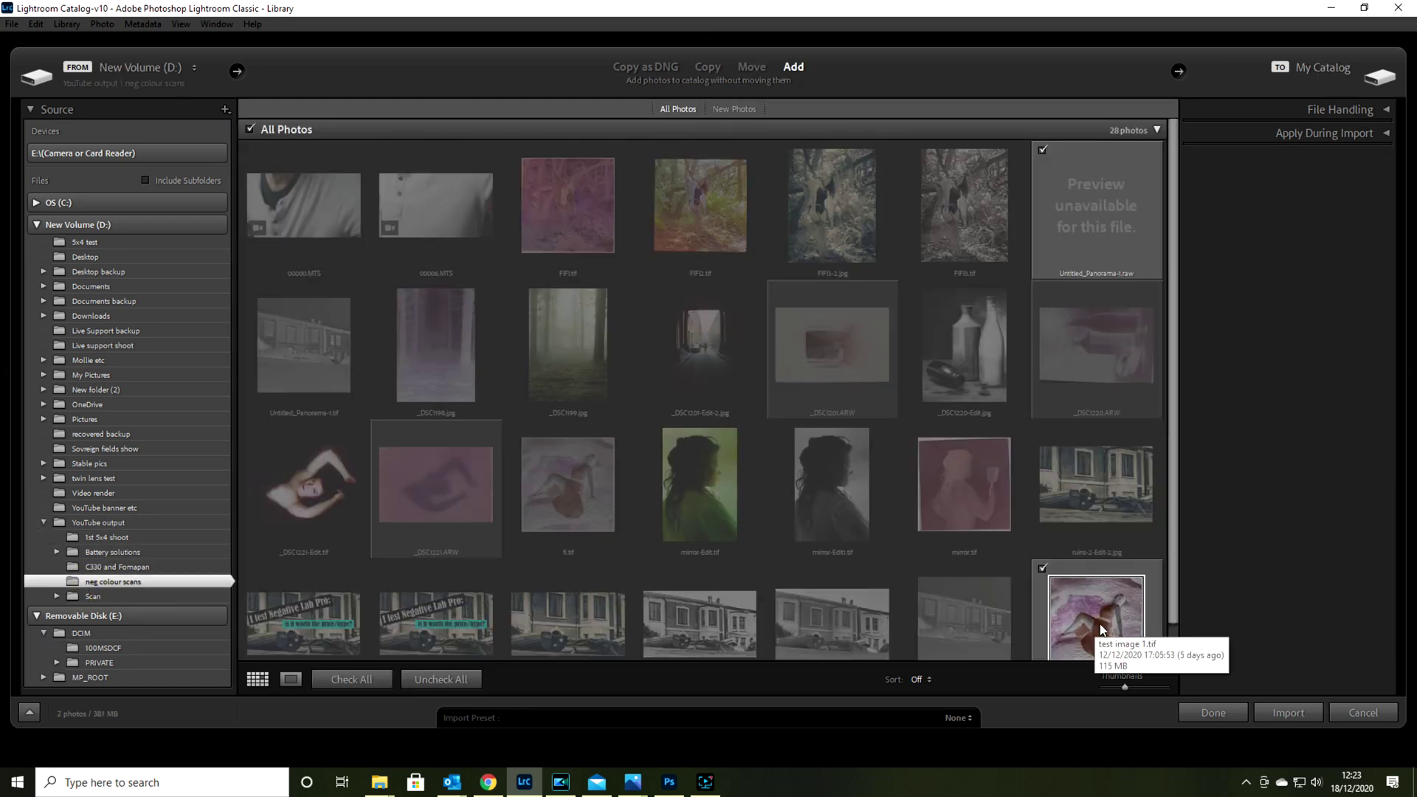
{"action": "scroll", "coordinate": [1104, 628], "scroll_direction": "down", "scroll_amount": 2}
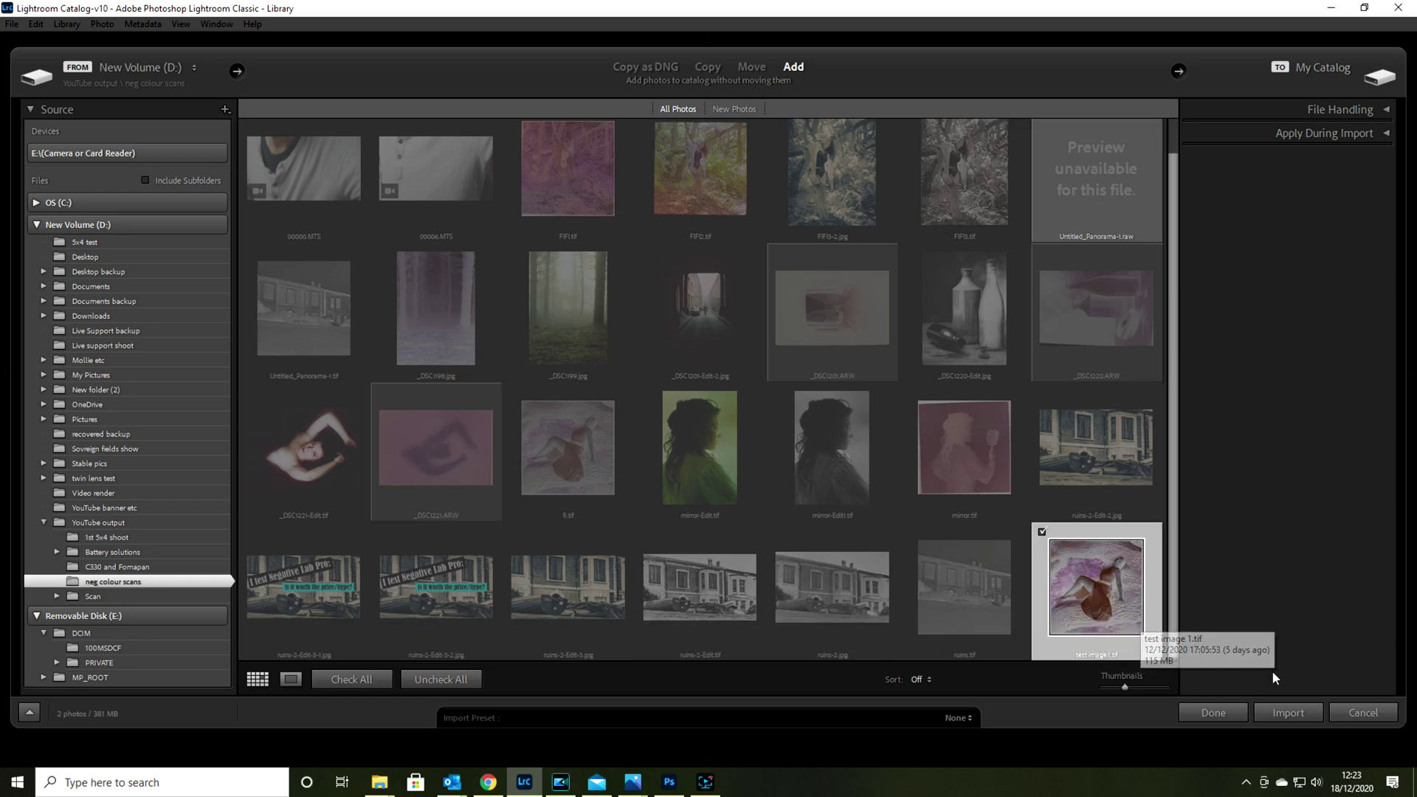
{"action": "left_click", "coordinate": [1291, 712]}
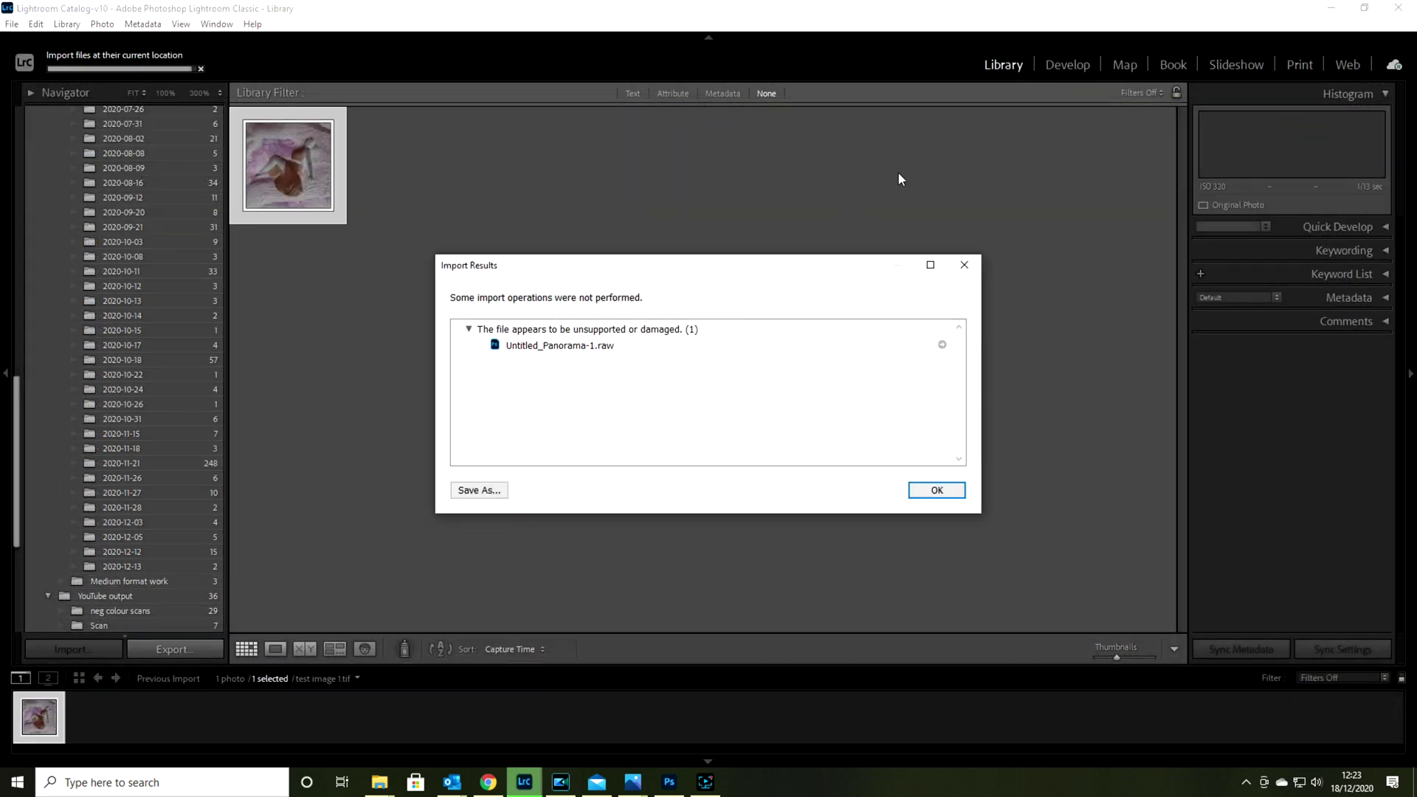
Step: Dismiss the import notice, turn on settings syncing, and switch to the Develop module
{"action": "left_click", "coordinate": [967, 266]}
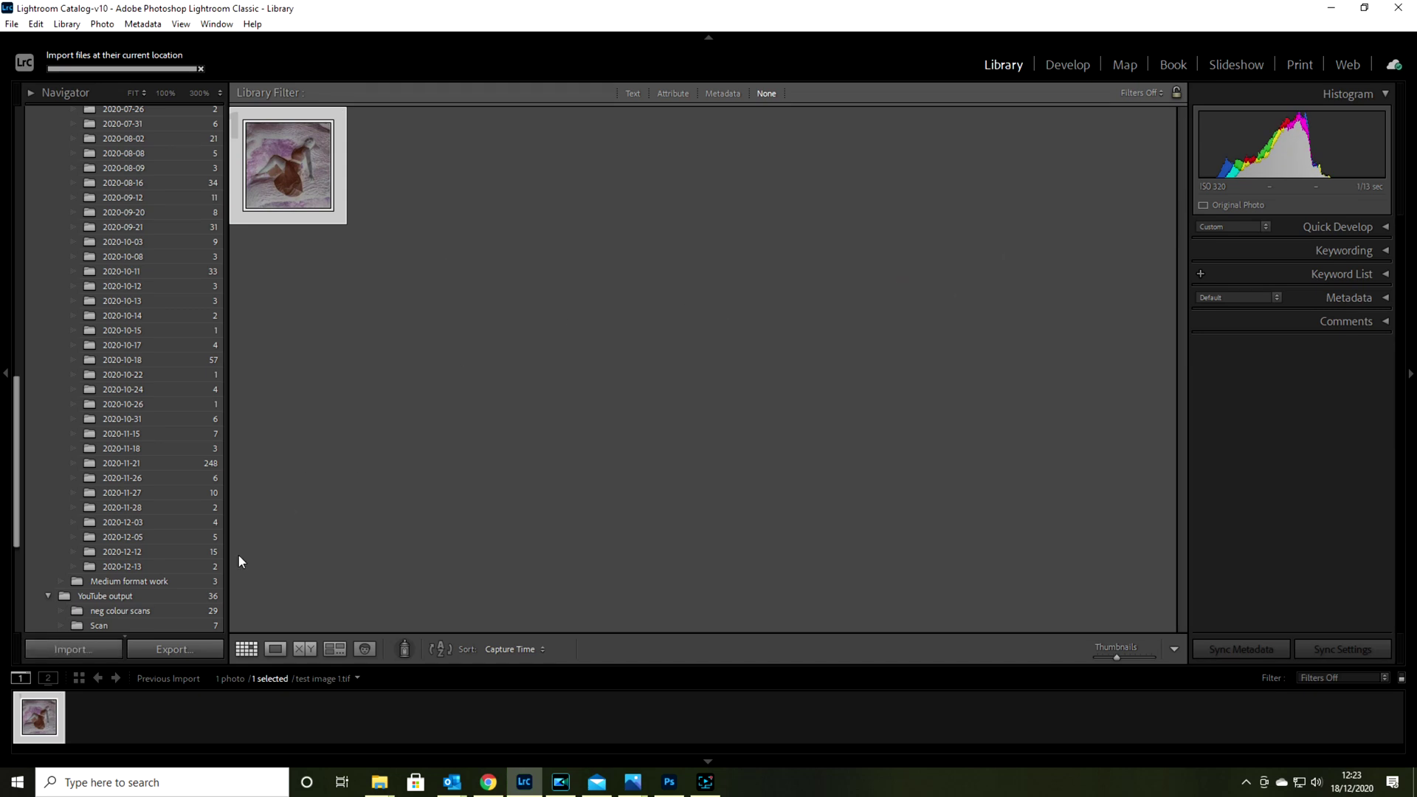
{"action": "key", "text": "ctrl+alt+shift+a"}
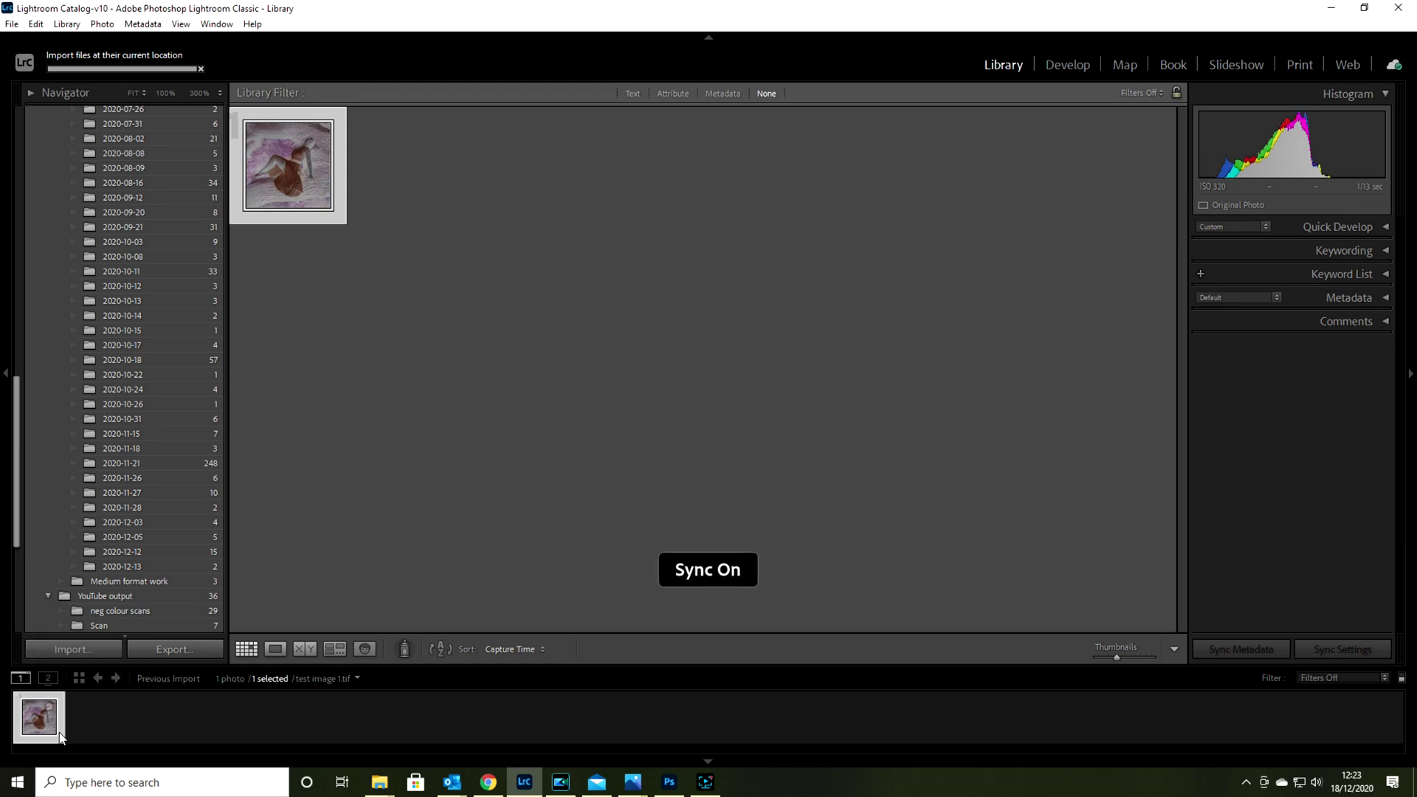
{"action": "left_click", "coordinate": [1066, 66]}
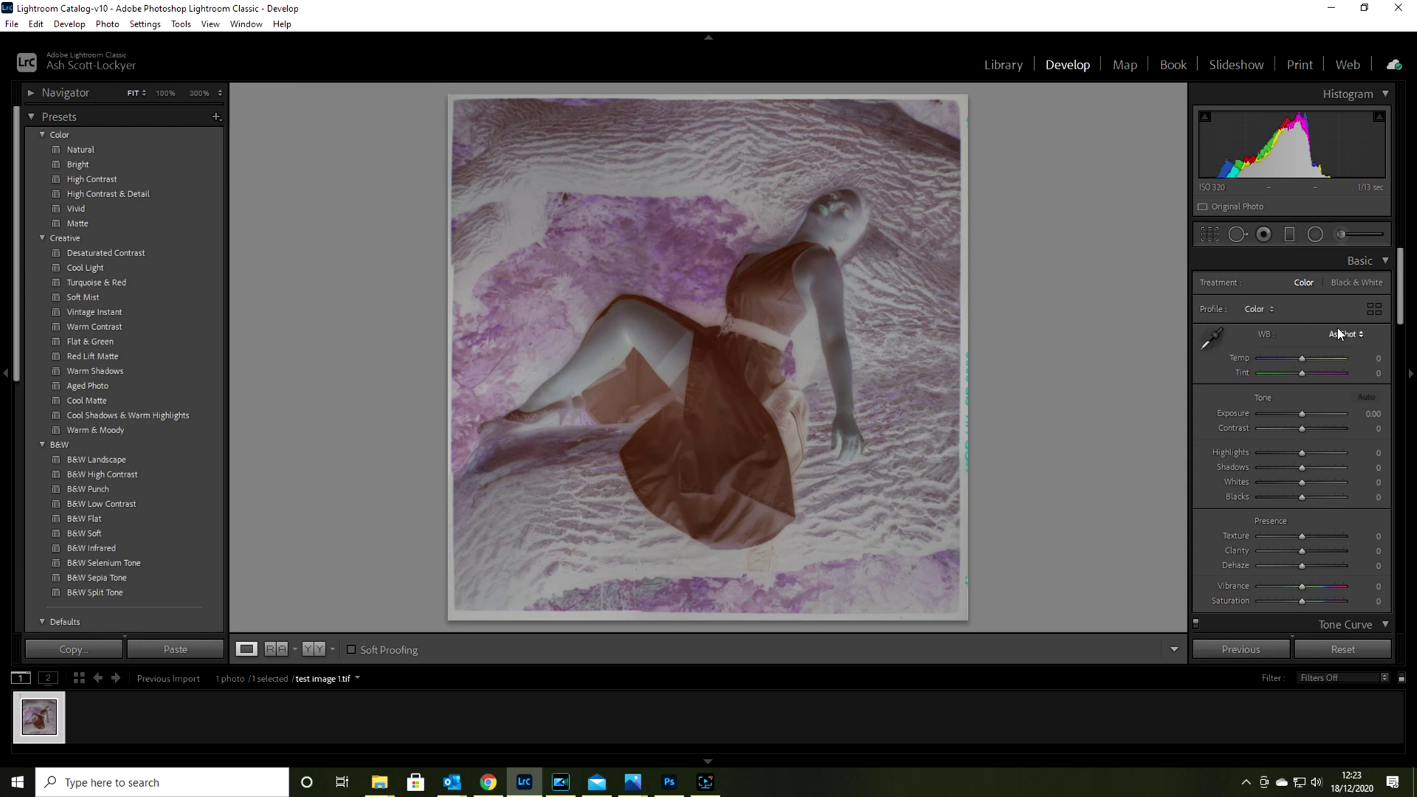
Step: Sample the film border with the white balance eyedropper for a Custom balance, Tint +5
{"action": "left_click", "coordinate": [1363, 335]}
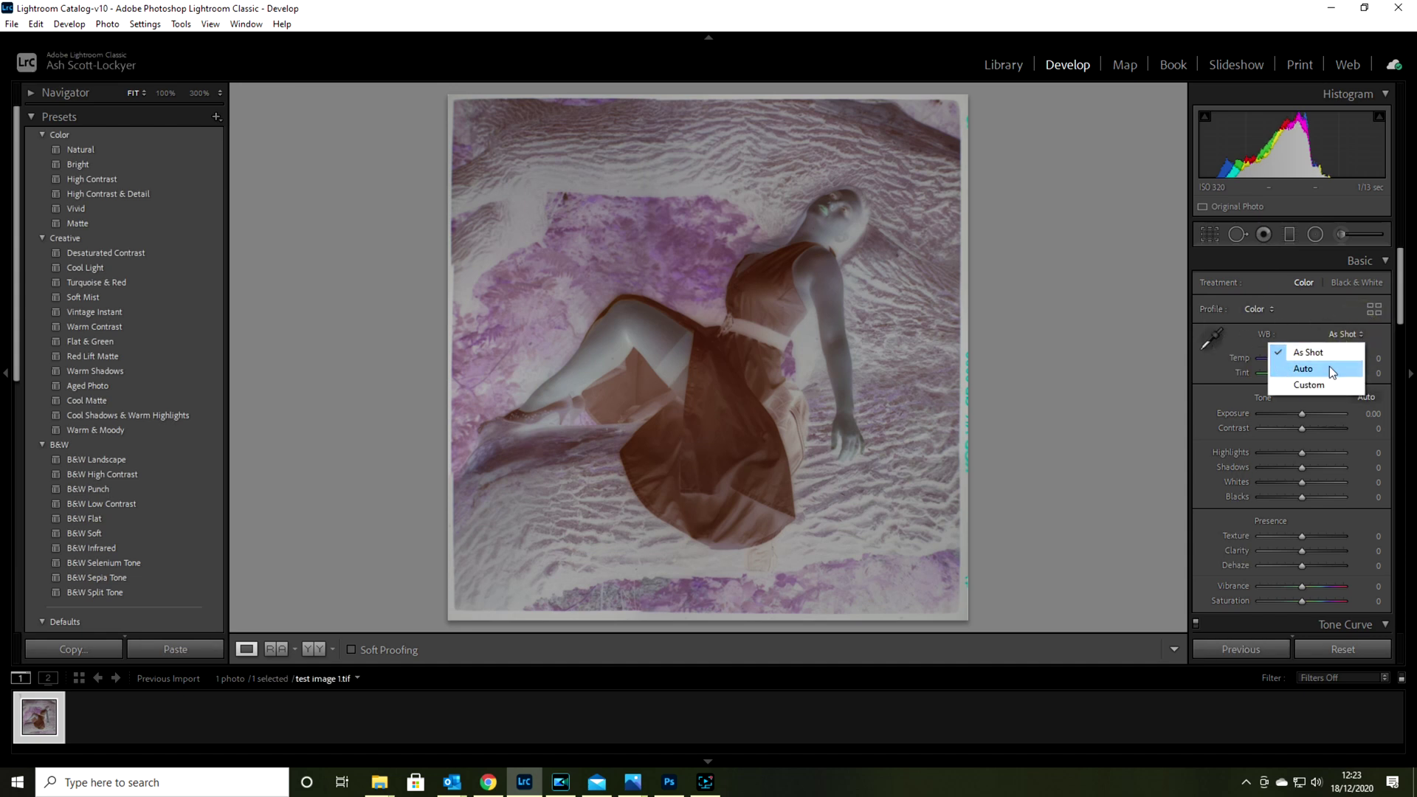
{"action": "left_click", "coordinate": [1318, 387]}
{"action": "left_click", "coordinate": [1211, 340]}
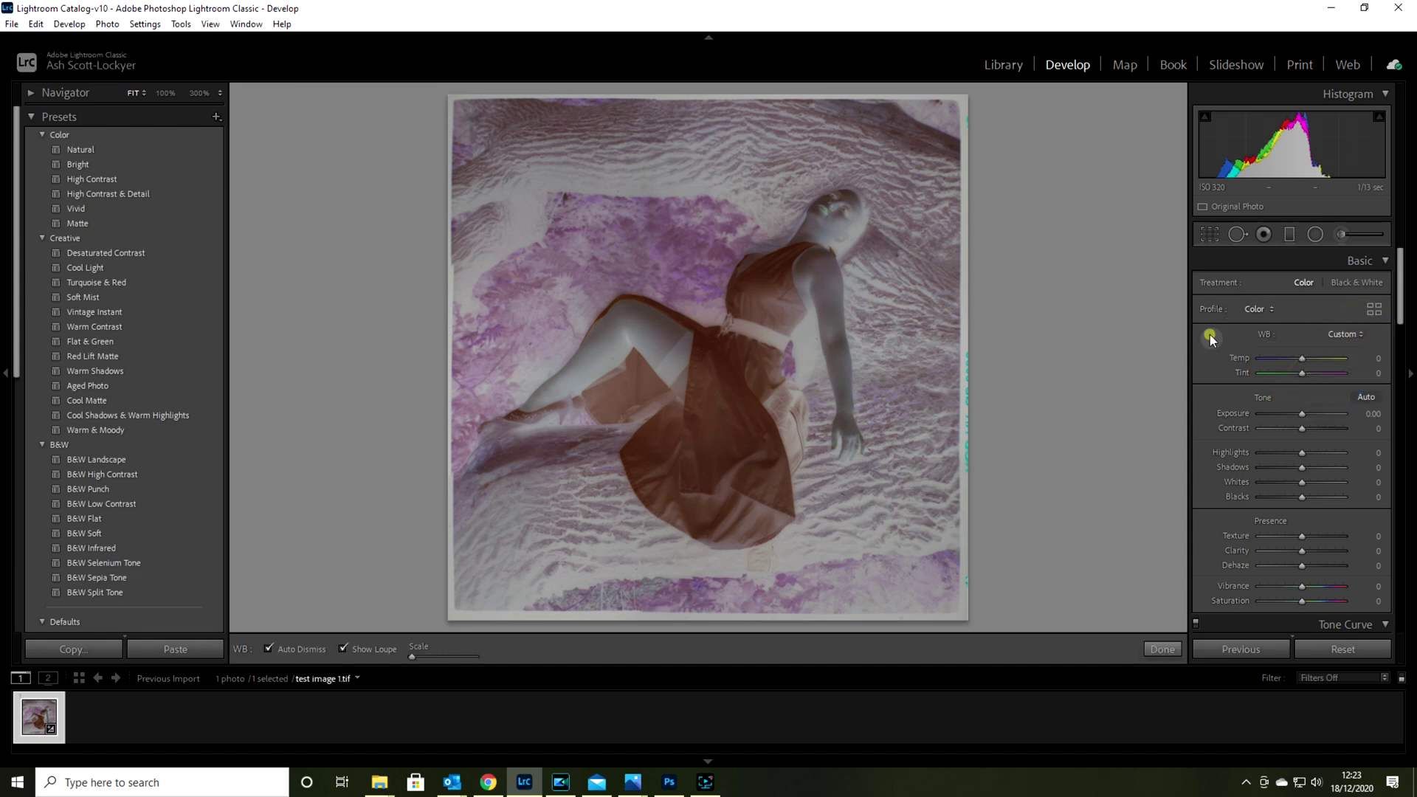
{"action": "left_click", "coordinate": [964, 301]}
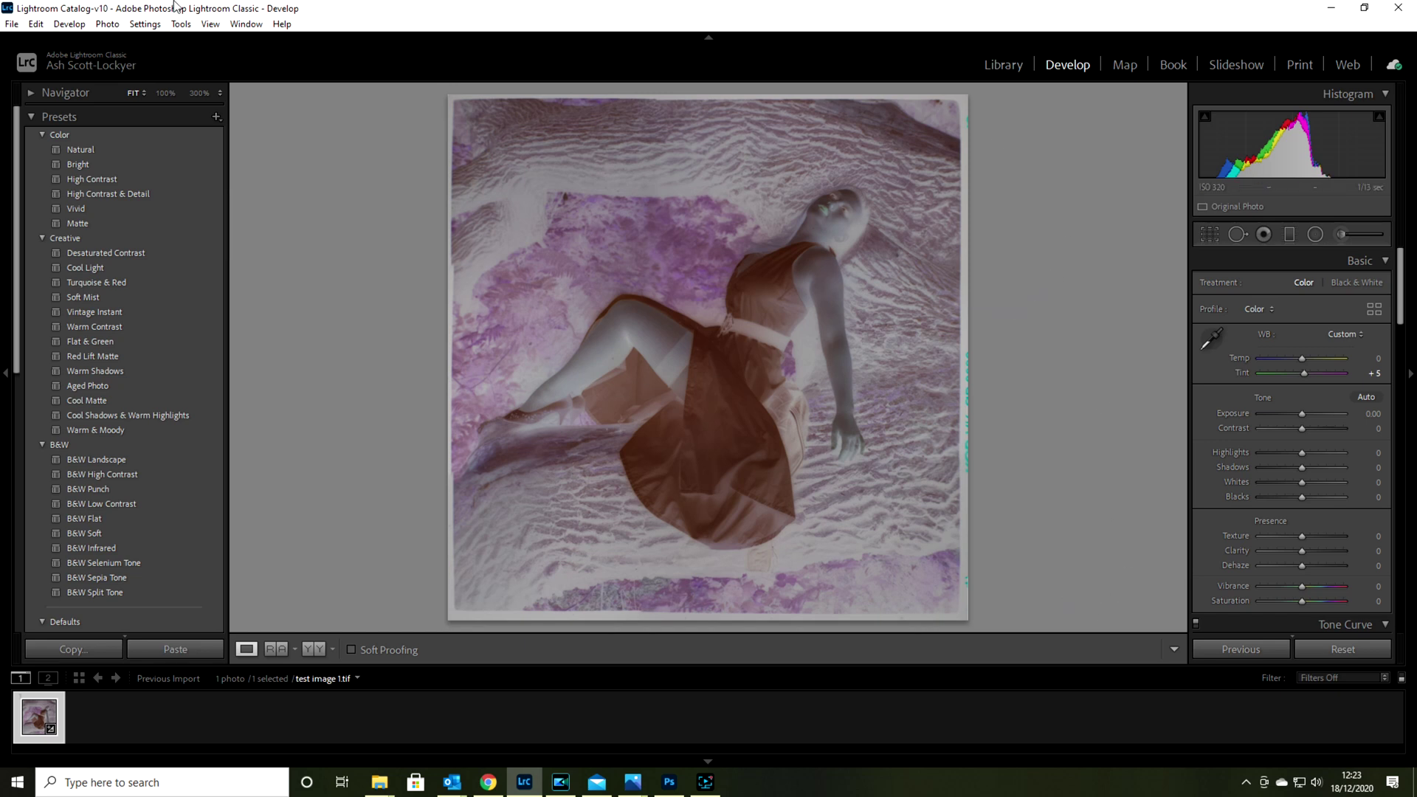
Step: Launch Negative Lab Pro from File > Plug-in Extras
{"action": "left_click", "coordinate": [11, 25]}
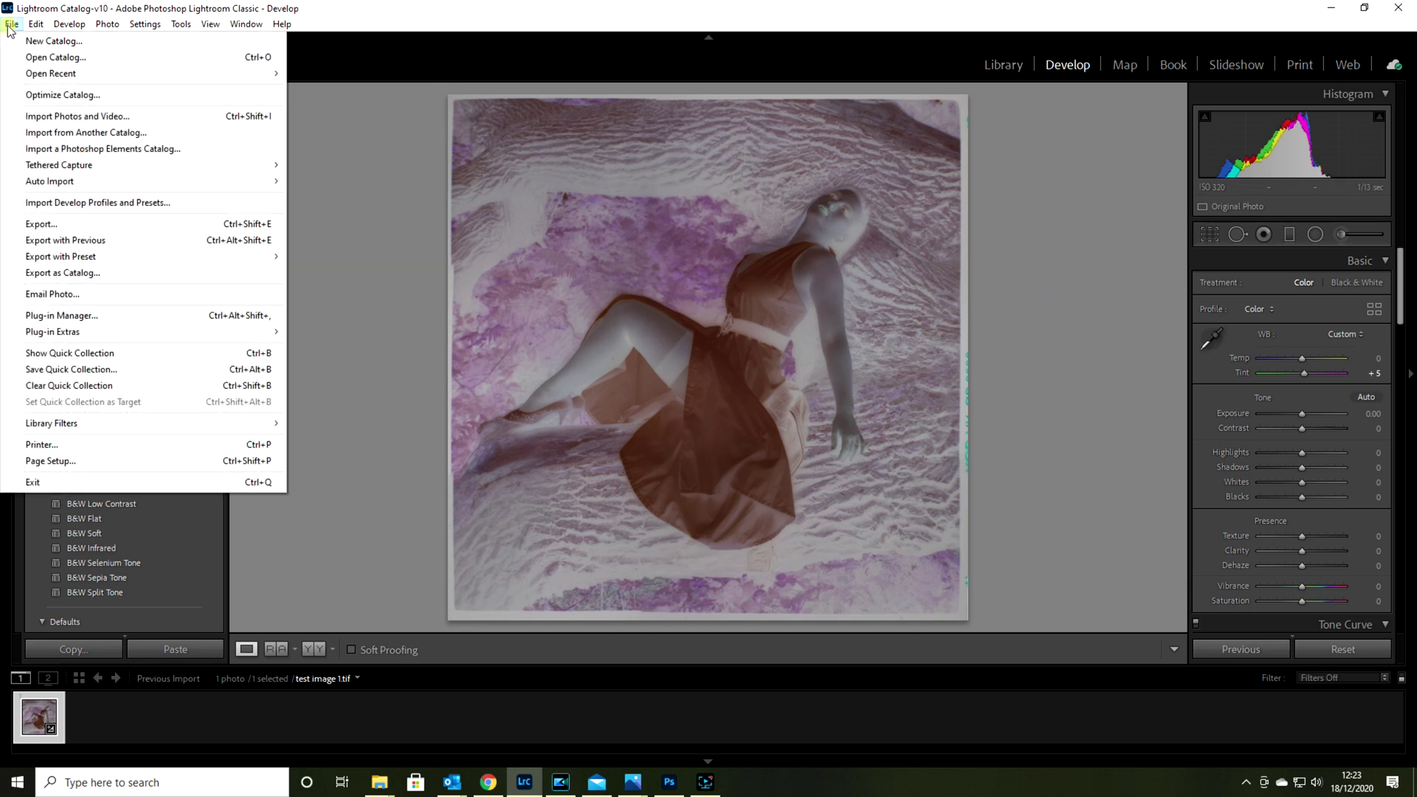
{"action": "mouse_move", "coordinate": [50, 334]}
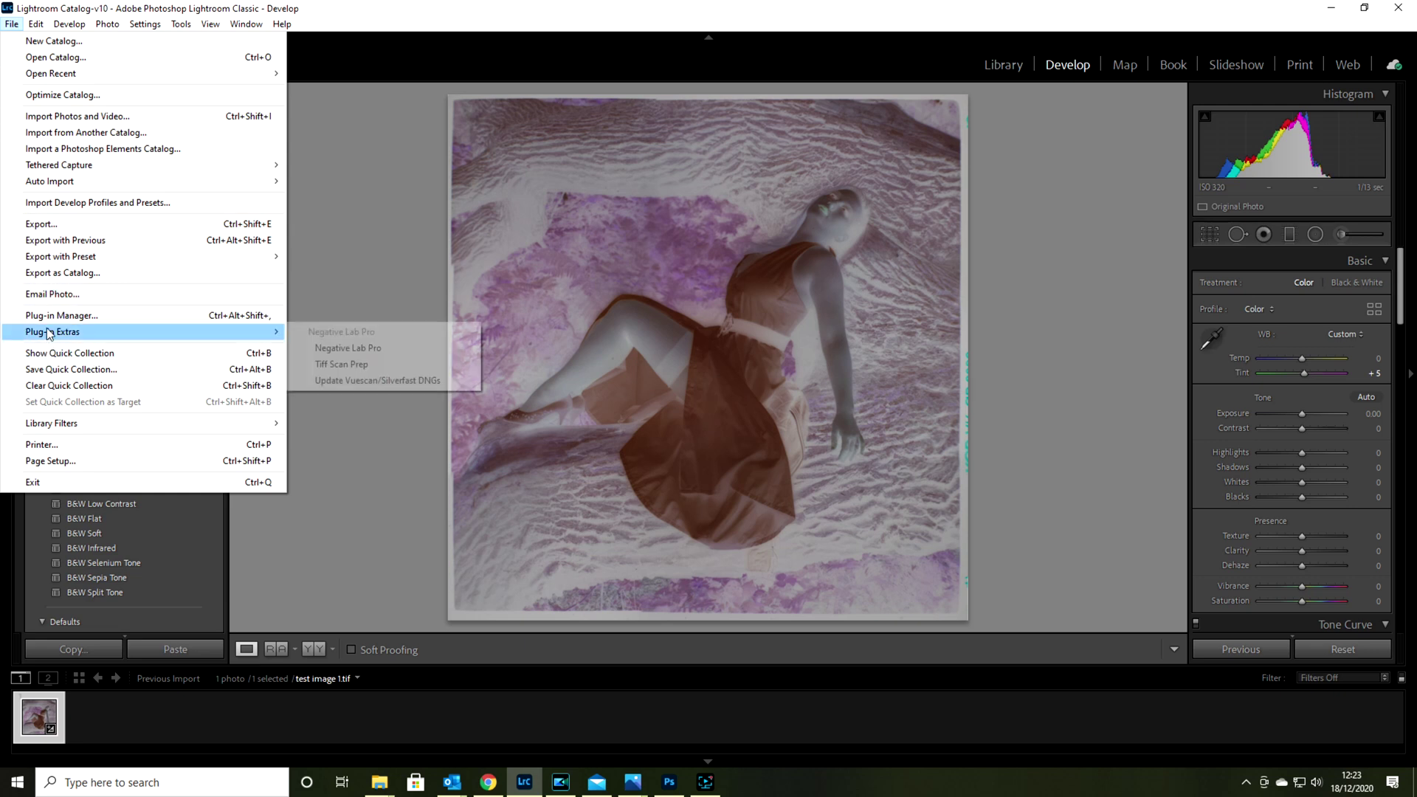
{"action": "left_click", "coordinate": [369, 347]}
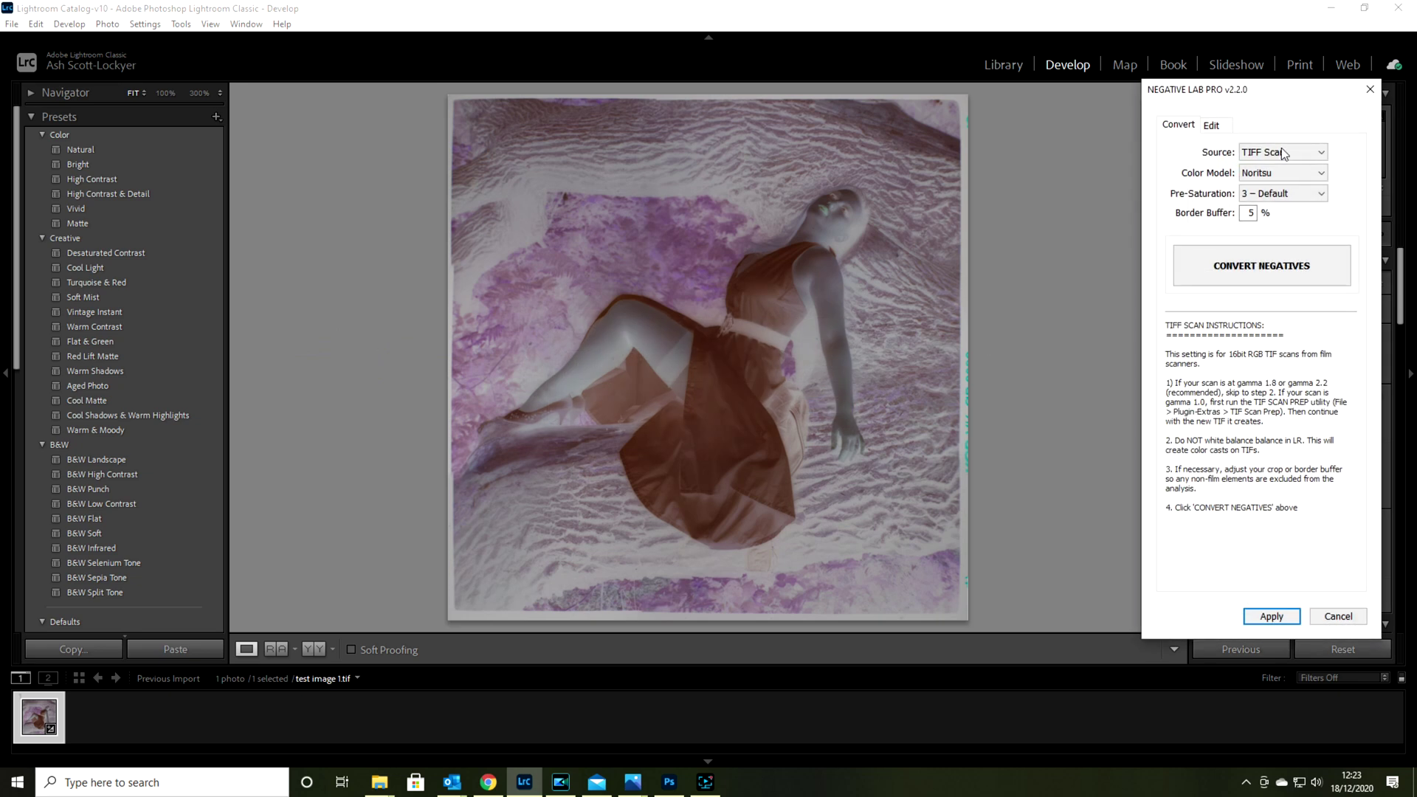
Step: Try the Noritsu colour model, then settle on Frontier for the TIFF Scan source
{"action": "left_click", "coordinate": [1320, 173]}
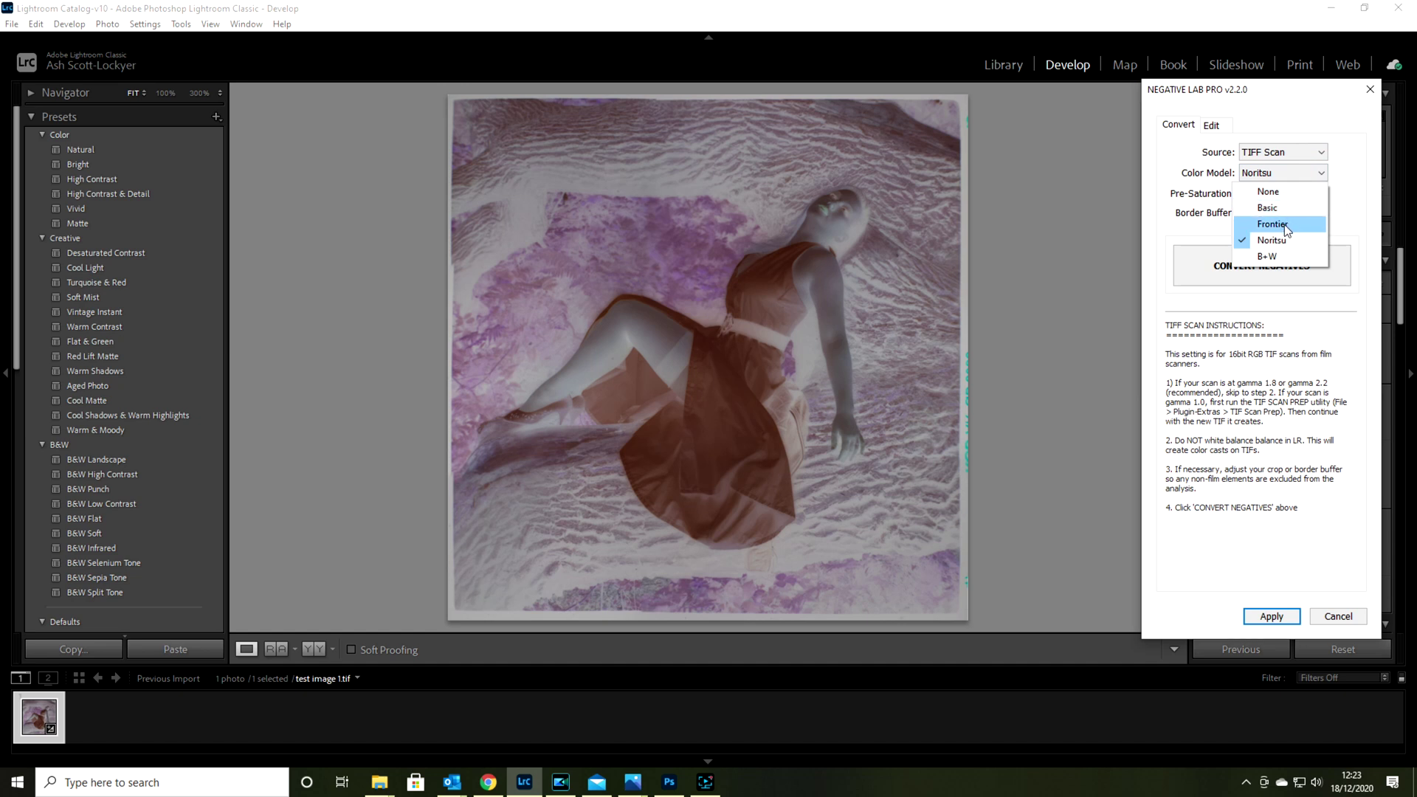
{"action": "left_click", "coordinate": [1288, 225]}
{"action": "left_click", "coordinate": [1322, 173]}
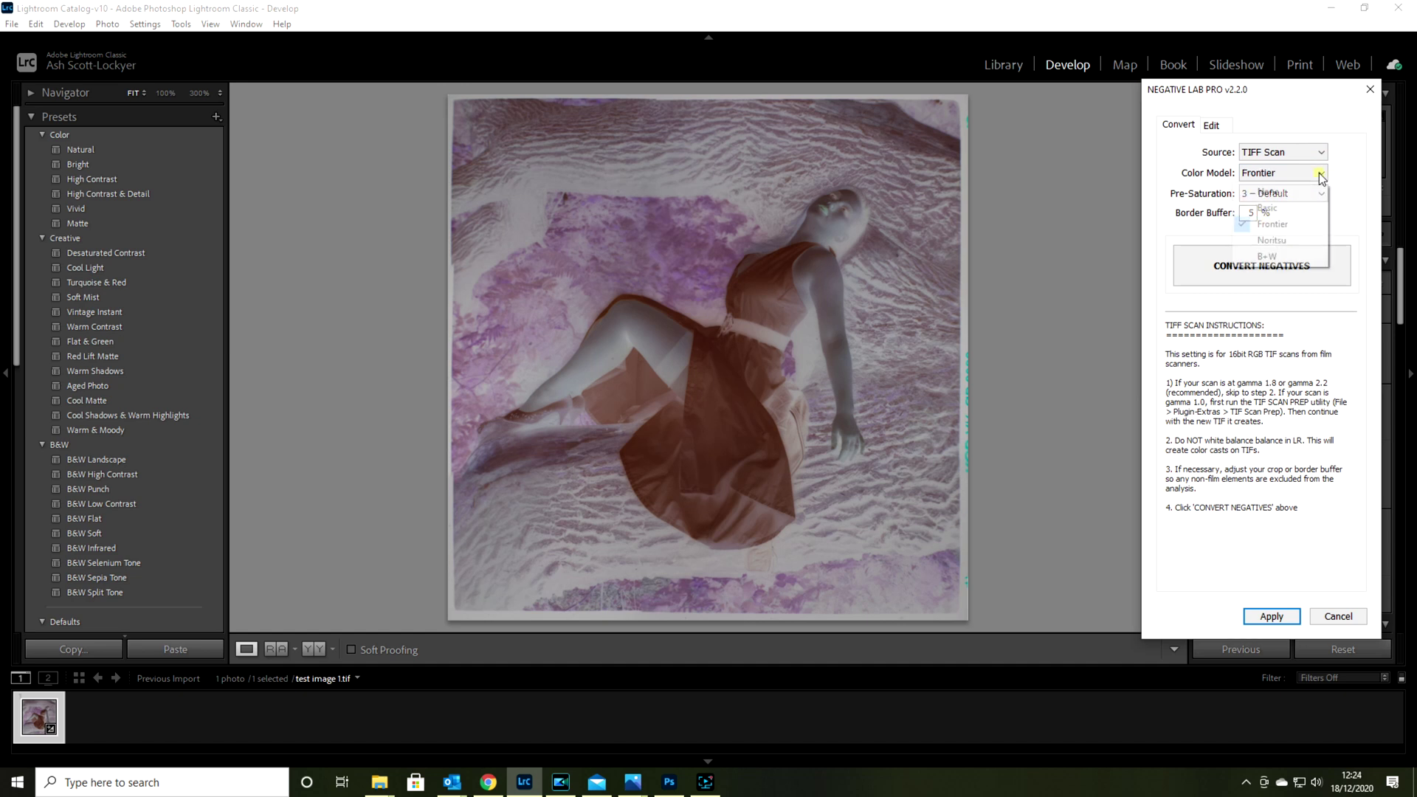
{"action": "left_click", "coordinate": [1286, 240]}
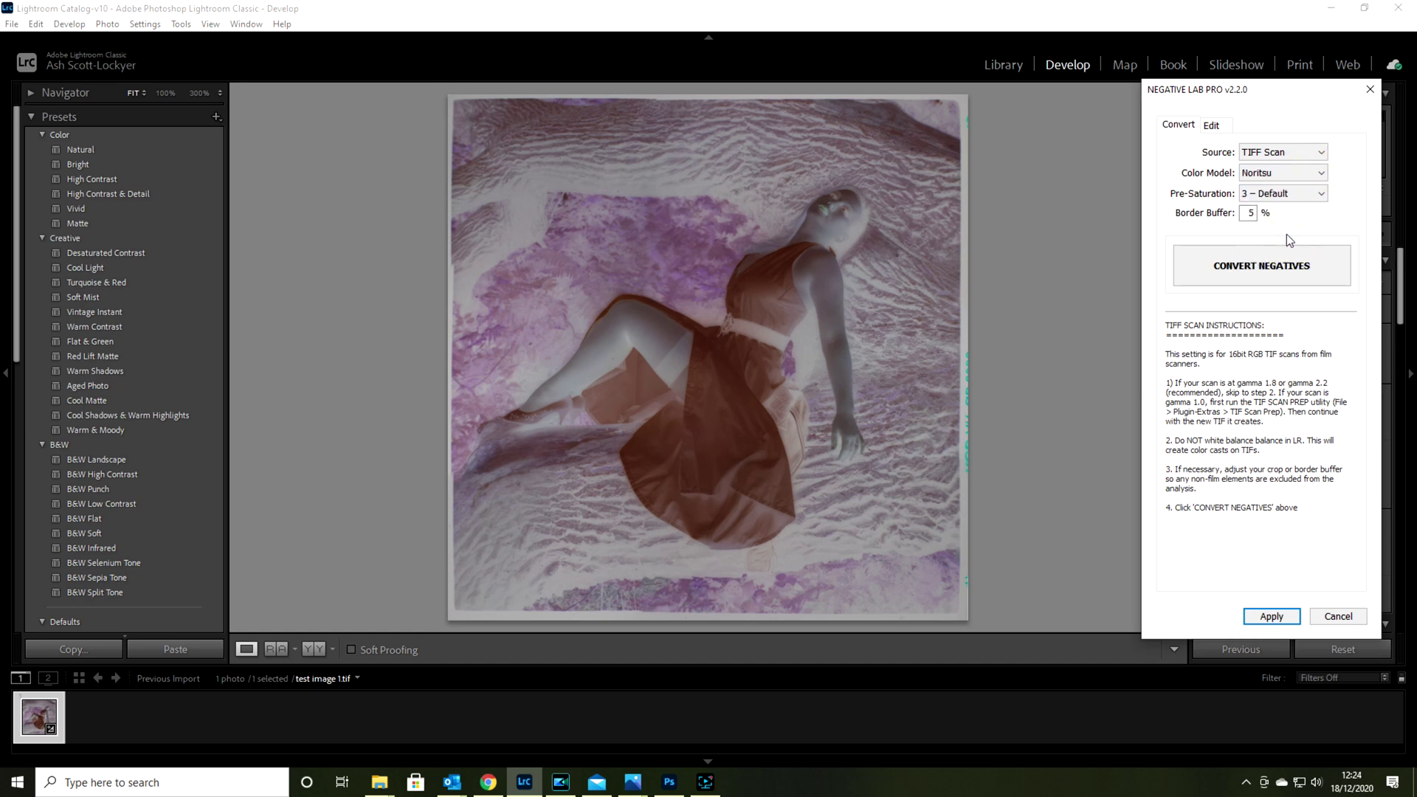
{"action": "left_click", "coordinate": [1322, 174]}
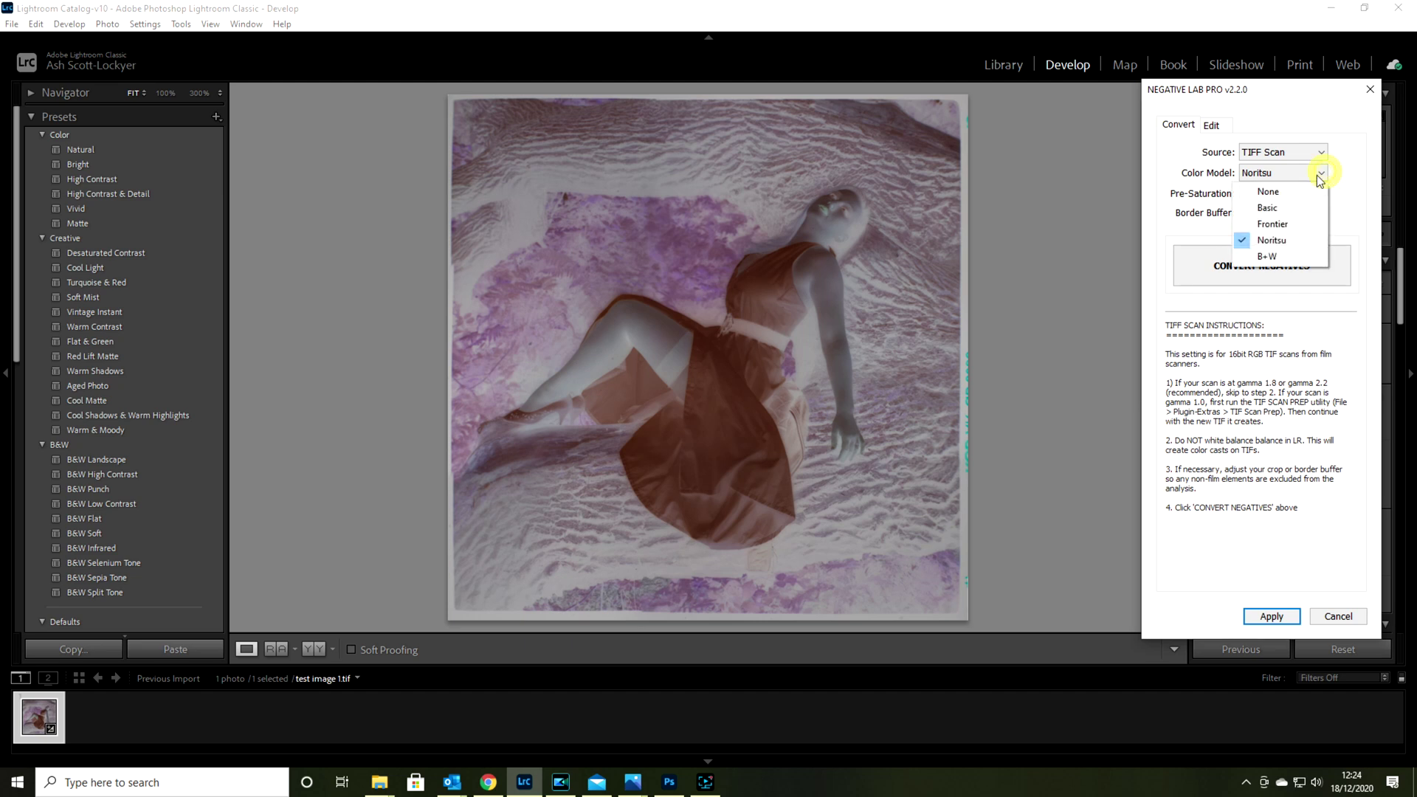
{"action": "left_click", "coordinate": [1291, 223]}
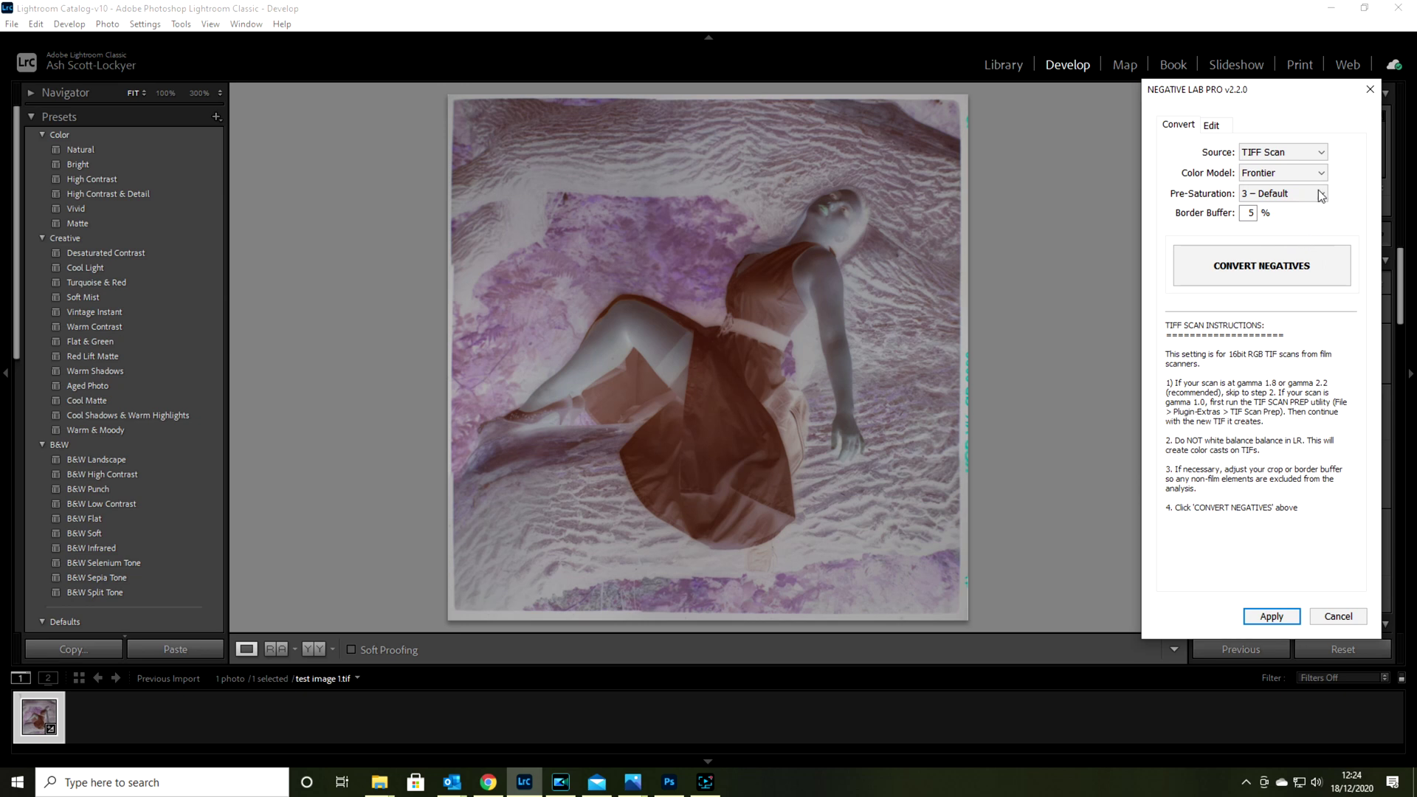
Step: Convert the negative to a positive and set sharpening to Scanner
{"action": "left_click", "coordinate": [1260, 267]}
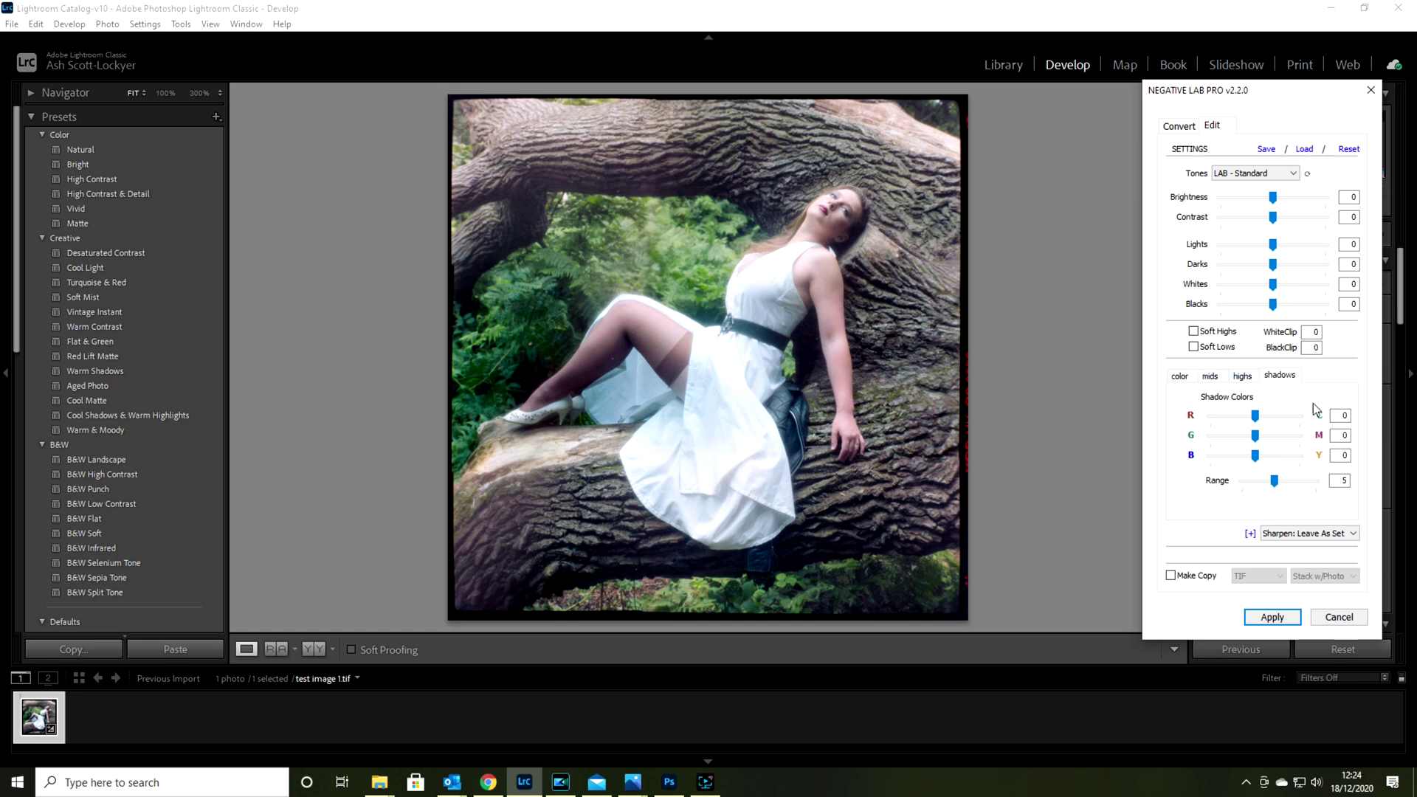
{"action": "left_click", "coordinate": [1352, 536]}
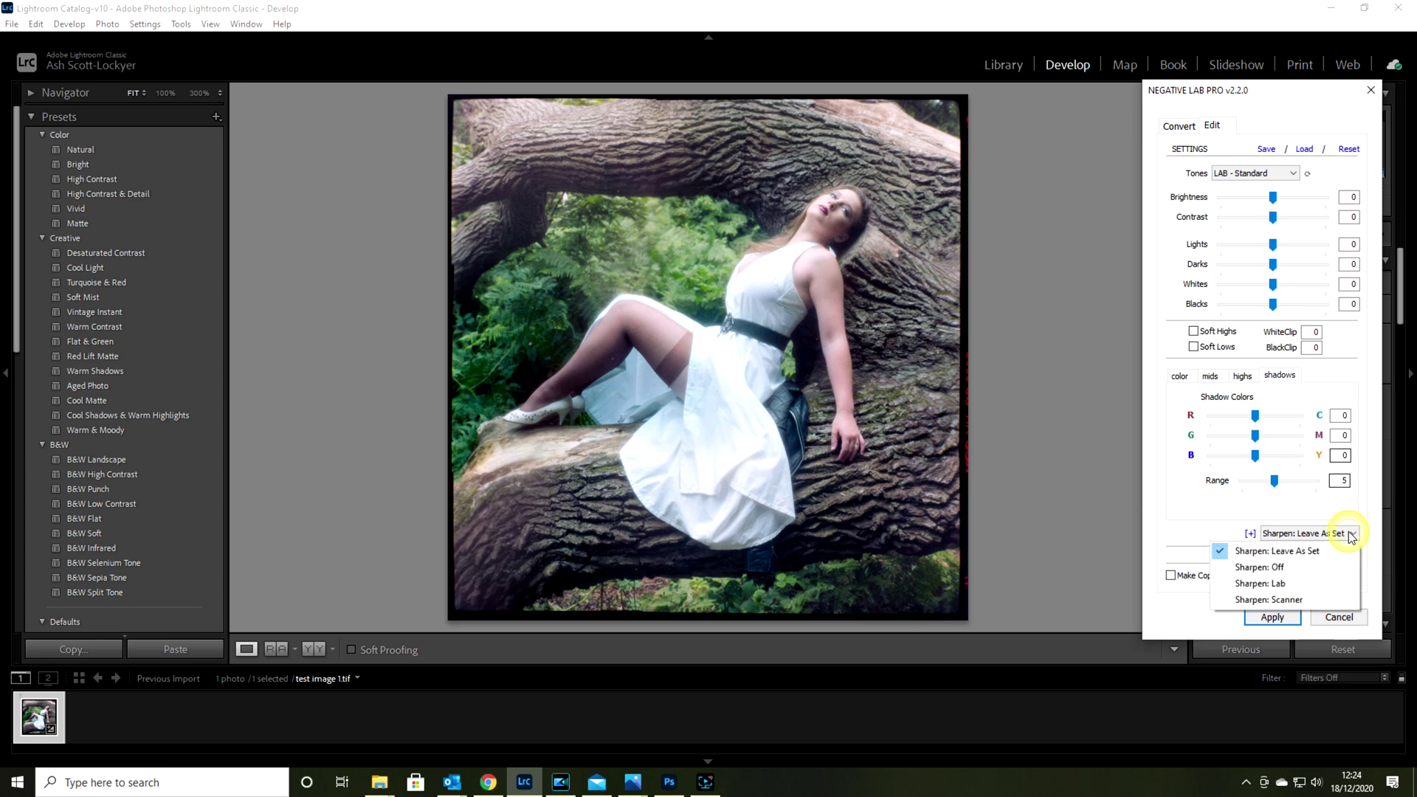
{"action": "left_click", "coordinate": [1288, 584]}
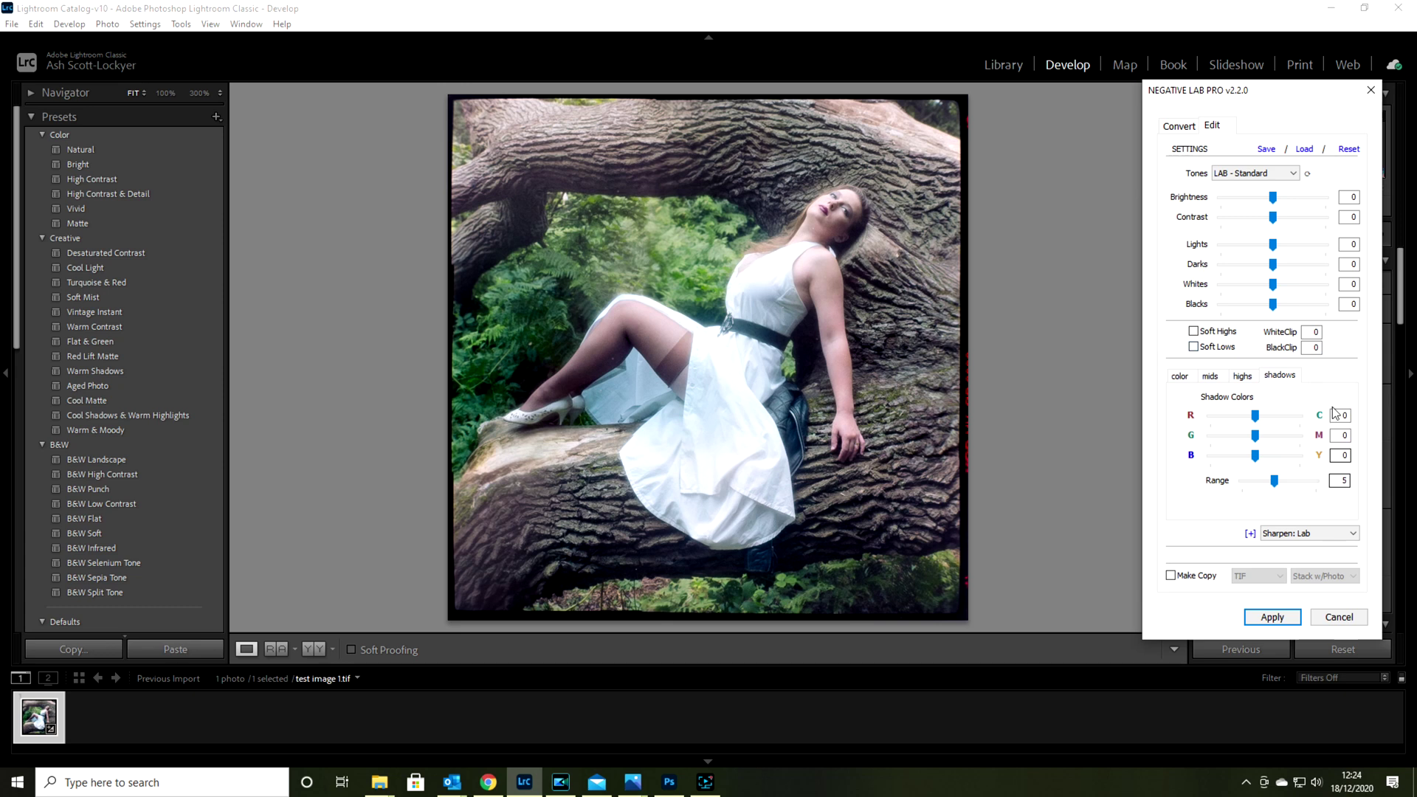
{"action": "left_click", "coordinate": [1353, 533]}
{"action": "left_click", "coordinate": [1297, 601]}
Step: Raise the Whites and deepen the Darks, then apply the Negative Lab Pro edits
{"action": "left_click", "coordinate": [1277, 287]}
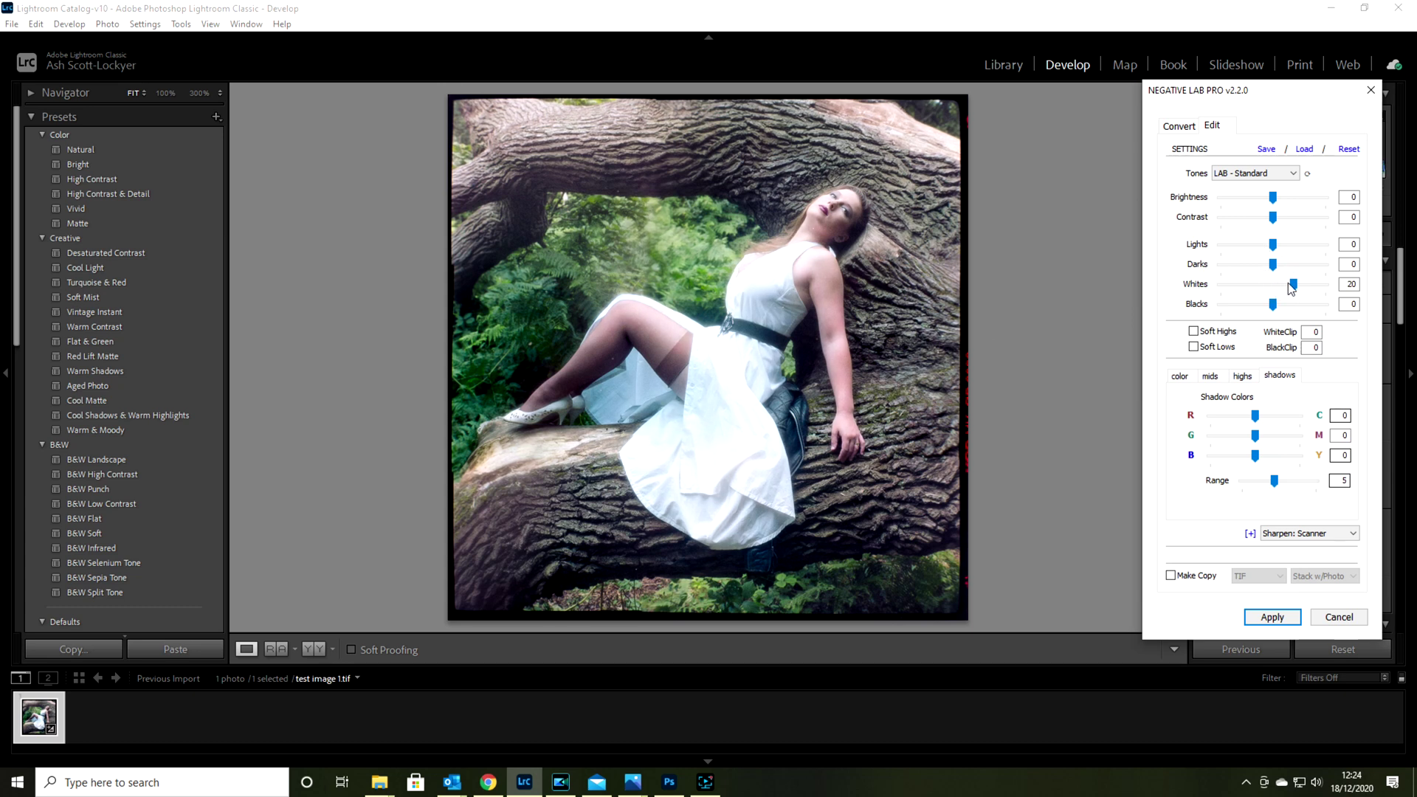
{"action": "left_click_drag", "start_coordinate": [1296, 289], "coordinate": [1291, 288]}
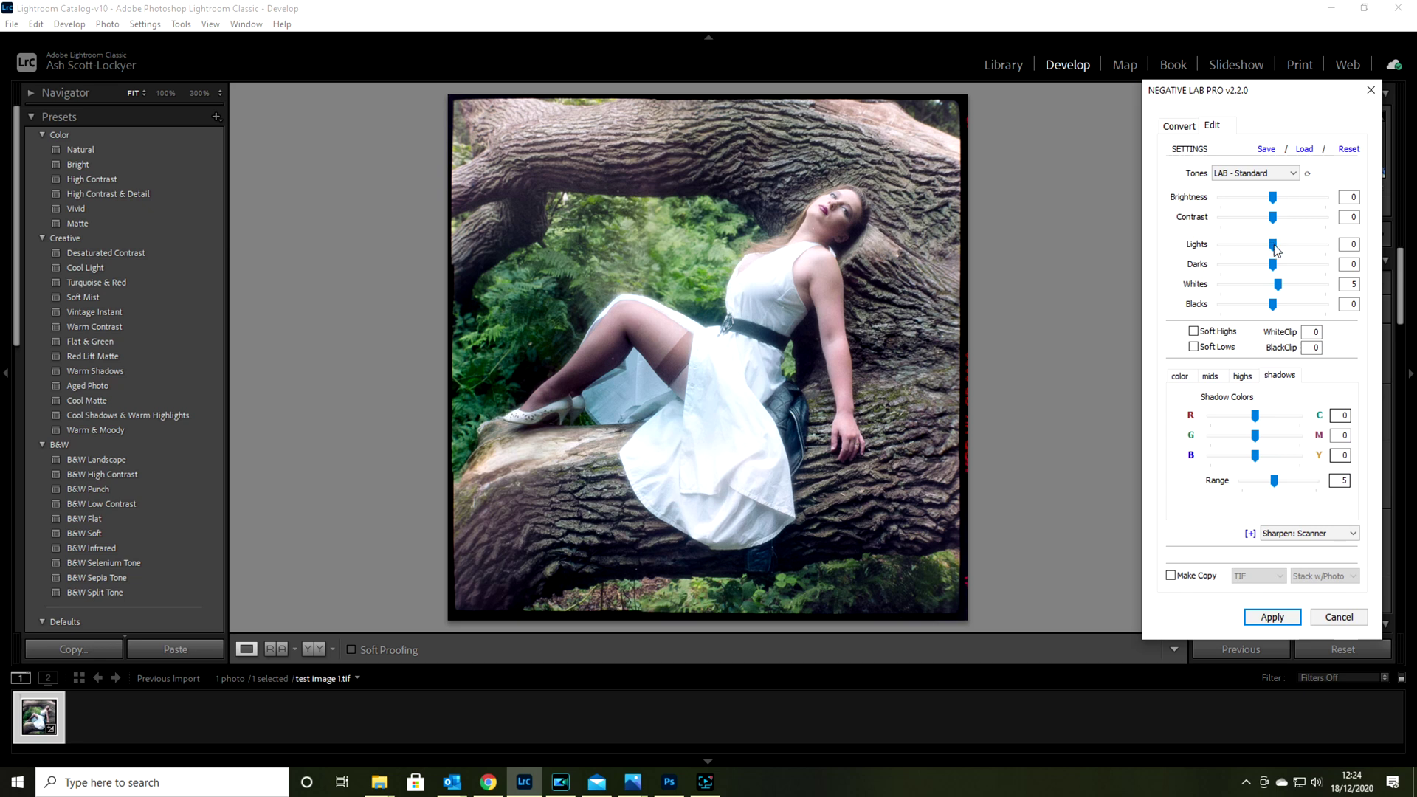
{"action": "left_click_drag", "start_coordinate": [1274, 265], "coordinate": [1268, 268]}
{"action": "left_click", "coordinate": [1272, 618]}
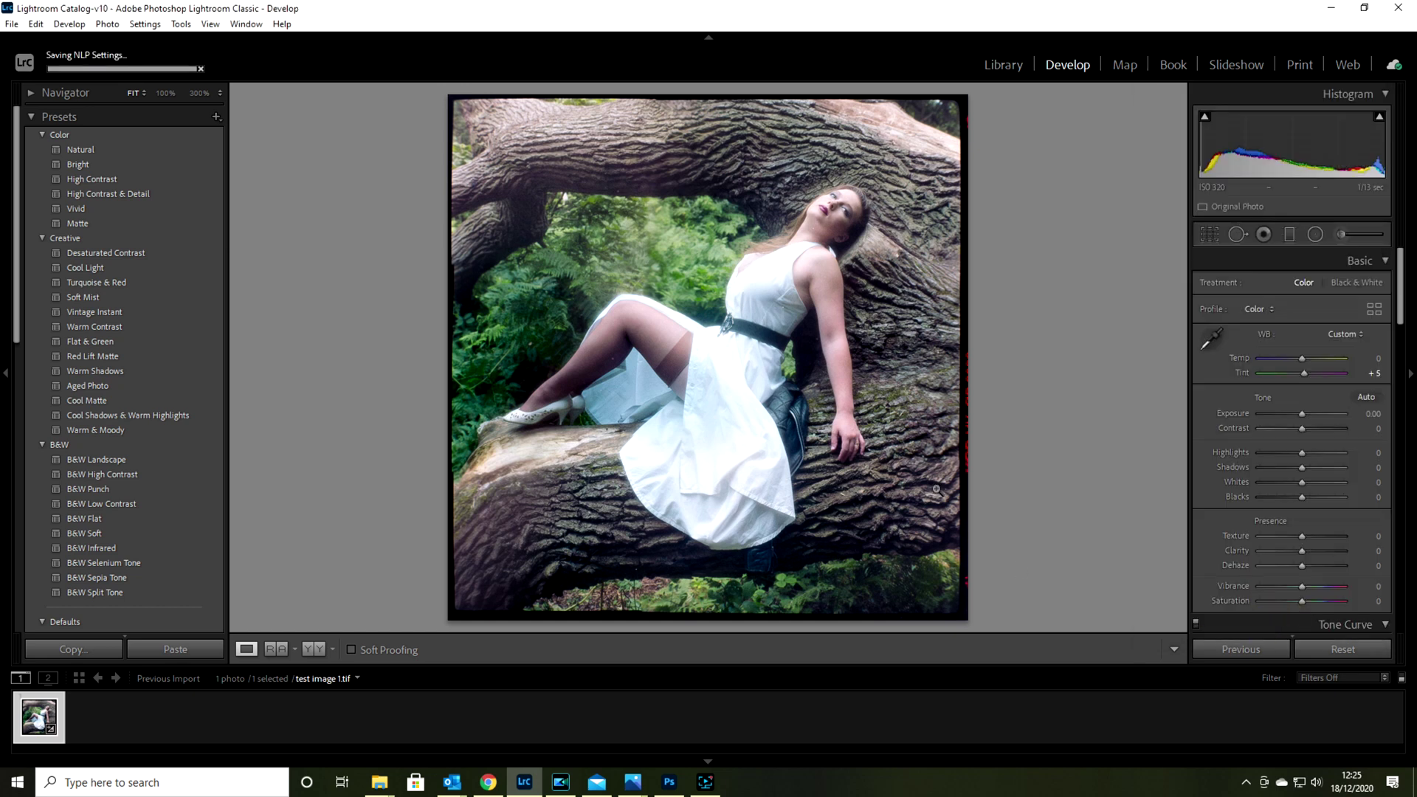